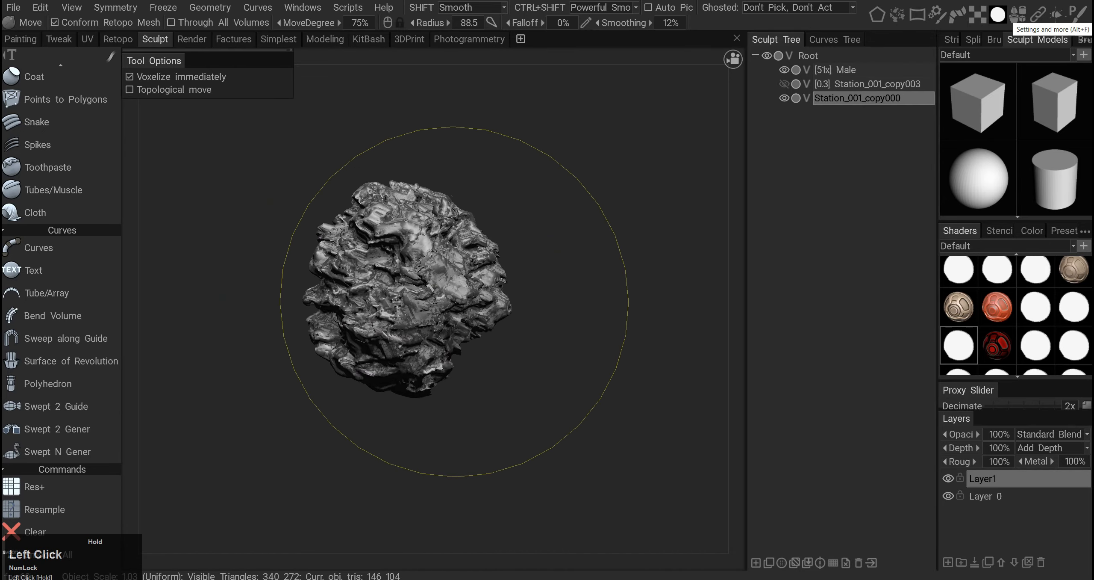
# Distort the rock into rough layered forms with the Move tool, trying a different brush alpha.
pyautogui.keyDown('alt'); pyautogui.moveTo(515, 246); pyautogui.dragTo(400, 393); pyautogui.keyUp('alt')
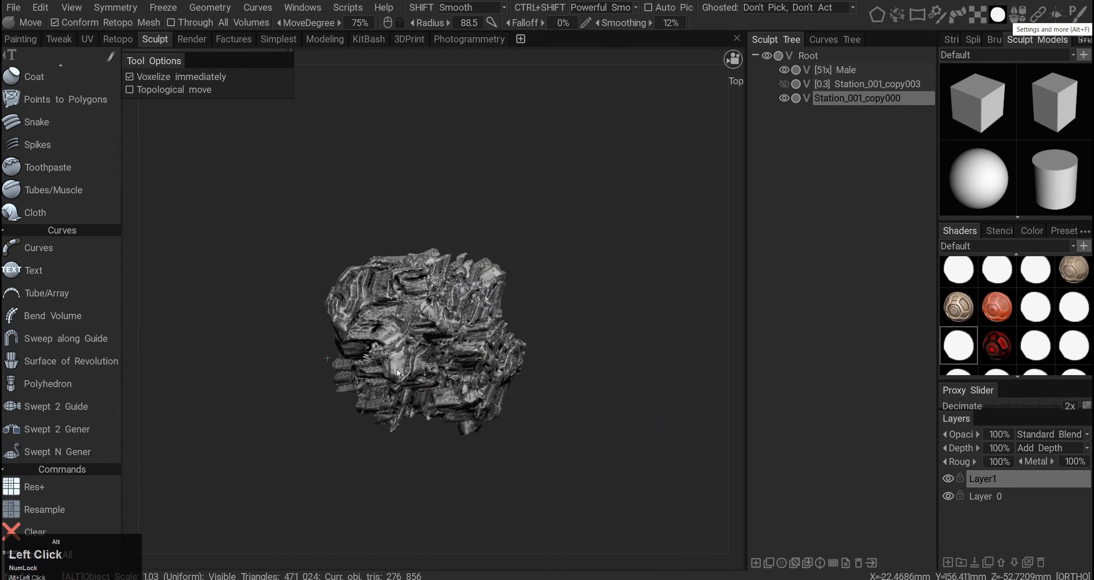
pyautogui.press('m')
pyautogui.moveTo(392, 378)
pyautogui.keyDown('alt'); pyautogui.mouseDown()
pyautogui.moveTo(529, 282)
pyautogui.moveTo(526, 213)
pyautogui.mouseUp(); pyautogui.keyUp('alt')
pyautogui.click(898, 14)
pyautogui.click(971, 82)
pyautogui.press('Return')
pyautogui.hotkey('ctrl', 'z')
pyautogui.hotkey('ctrl', 'z')
pyautogui.moveTo(428, 329); pyautogui.dragTo(397, 329, button='right')
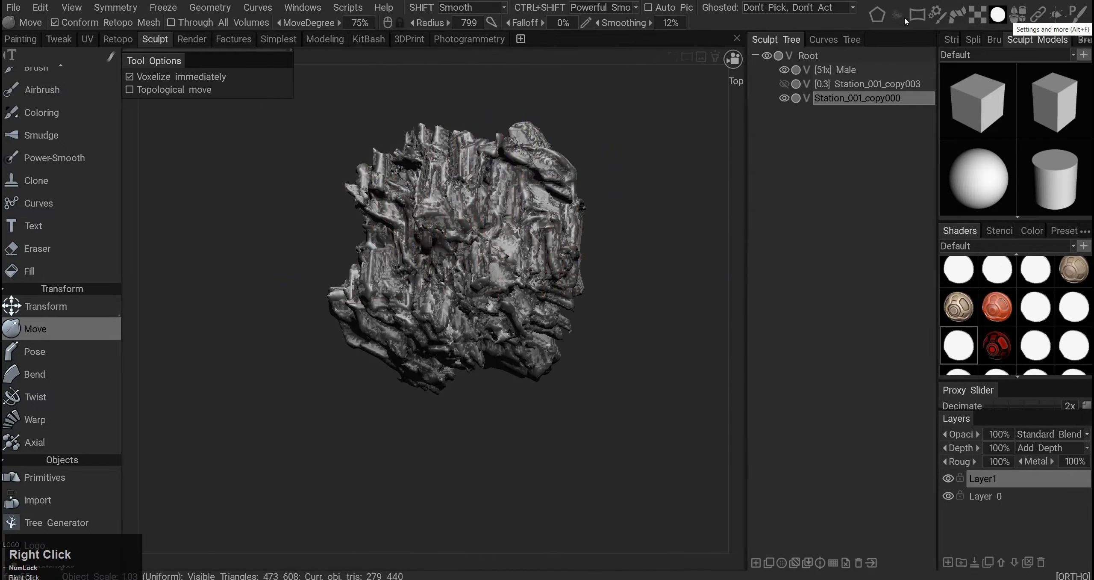
# Cut a flat ledge and a large round hole through the rock's narrow end with Vox Hide.
pyautogui.moveTo(366, 292)
pyautogui.keyDown('alt'); pyautogui.mouseDown()
pyautogui.moveTo(368, 316)
pyautogui.moveTo(555, 338)
pyautogui.moveTo(477, 270)
pyautogui.moveTo(428, 325)
pyautogui.moveTo(403, 384)
pyautogui.moveTo(299, 342)
pyautogui.moveTo(436, 130)
pyautogui.mouseUp(); pyautogui.keyUp('alt')
pyautogui.keyDown('alt'); pyautogui.moveTo(436, 130); pyautogui.dragTo(385, 256, button='right'); pyautogui.keyUp('alt')
pyautogui.keyDown('alt'); pyautogui.moveTo(385, 256); pyautogui.dragTo(542, 301); pyautogui.keyUp('alt')
pyautogui.keyDown('alt'); pyautogui.moveTo(542, 300); pyautogui.dragTo(288, 345, button='right'); pyautogui.keyUp('alt')
pyautogui.moveTo(288, 345)
pyautogui.keyDown('alt'); pyautogui.mouseDown()
pyautogui.moveTo(541, 309)
pyautogui.moveTo(466, 316)
pyautogui.moveTo(454, 267)
pyautogui.moveTo(513, 300)
pyautogui.moveTo(323, 271)
pyautogui.moveTo(308, 312)
pyautogui.moveTo(318, 355)
pyautogui.moveTo(331, 343)
pyautogui.mouseUp(); pyautogui.keyUp('alt')
pyautogui.moveTo(440, 283)
pyautogui.keyDown('alt'); pyautogui.mouseDown()
pyautogui.moveTo(686, 347)
pyautogui.moveTo(547, 177)
pyautogui.moveTo(576, 162)
pyautogui.moveTo(564, 213)
pyautogui.mouseUp(); pyautogui.keyUp('alt')
pyautogui.press('e')
pyautogui.moveTo(560, 262)
pyautogui.keyDown('alt'); pyautogui.mouseDown()
pyautogui.moveTo(586, 202)
pyautogui.moveTo(444, 329)
pyautogui.moveTo(476, 250)
pyautogui.moveTo(608, 190)
pyautogui.mouseUp(); pyautogui.keyUp('alt')
pyautogui.press('space')
pyautogui.keyDown('alt'); pyautogui.moveTo(609, 189); pyautogui.dragTo(519, 253); pyautogui.keyUp('alt')
pyautogui.hotkey('ctrl', 'alt', 'z')
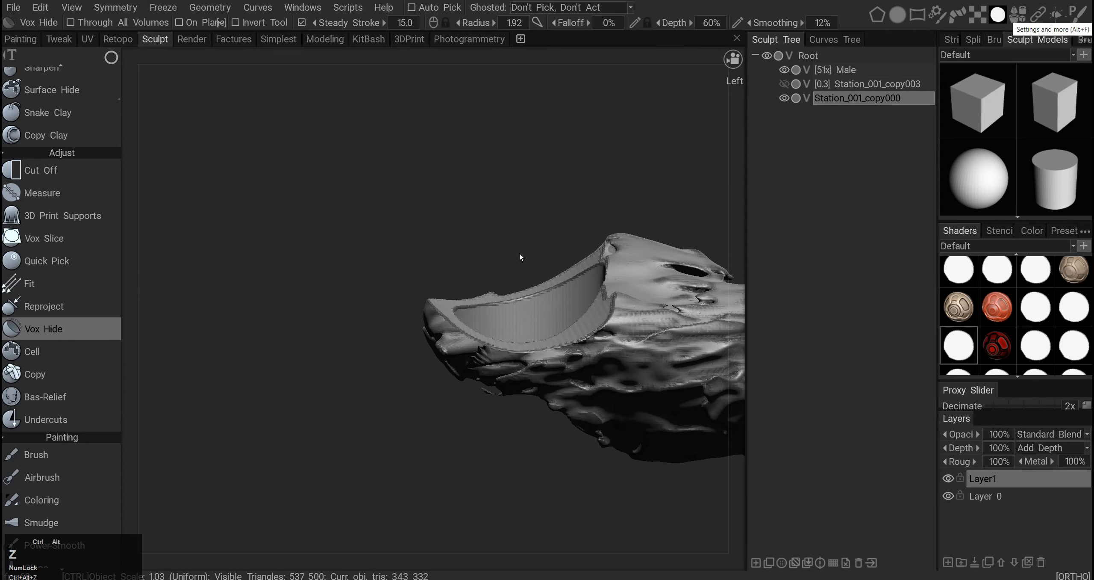
pyautogui.moveTo(639, 267); pyautogui.dragTo(639, 266)
pyautogui.moveTo(639, 267)
pyautogui.keyDown('alt'); pyautogui.mouseDown()
pyautogui.moveTo(595, 380)
pyautogui.moveTo(580, 289)
pyautogui.moveTo(584, 427)
pyautogui.moveTo(485, 396)
pyautogui.moveTo(479, 341)
pyautogui.moveTo(453, 308)
pyautogui.mouseUp(); pyautogui.keyUp('alt')
# Roughen the cut ledge and the hole's rim using the Move tool with a textured brush alpha.
pyautogui.press('m')
pyautogui.keyDown('alt'); pyautogui.moveTo(453, 308); pyautogui.dragTo(581, 325, button='middle'); pyautogui.keyUp('alt')
pyautogui.click(898, 15)
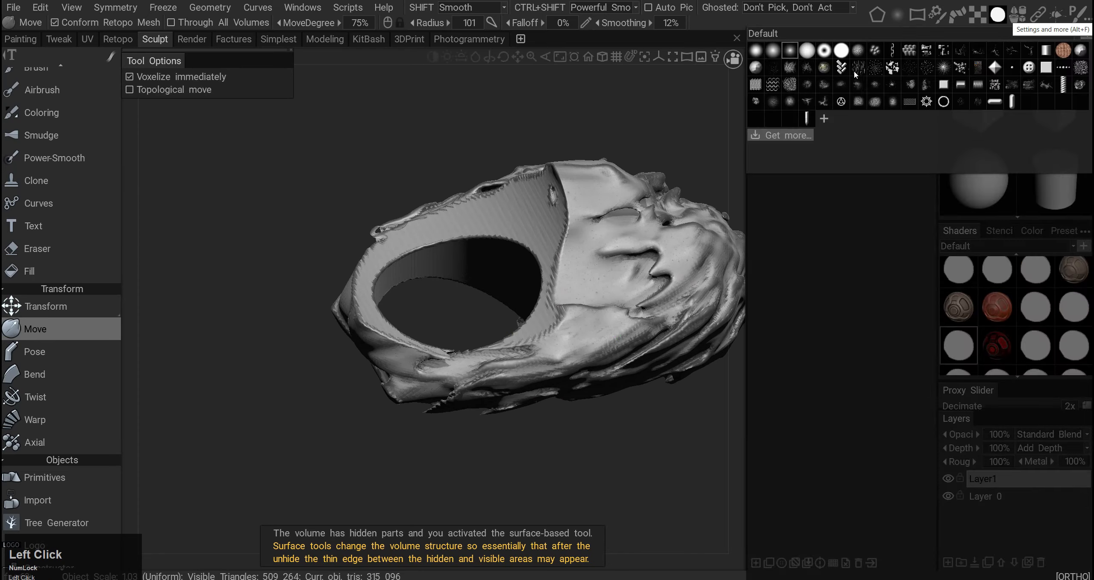
pyautogui.click(790, 50)
pyautogui.click(897, 15)
pyautogui.click(802, 71)
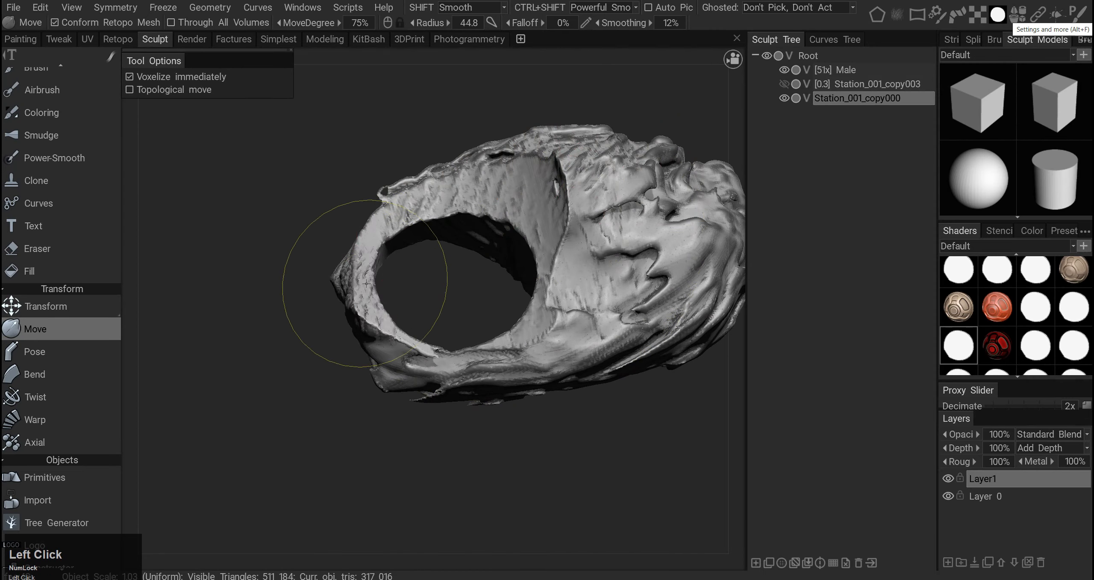
pyautogui.moveTo(360, 283); pyautogui.dragTo(384, 299)
pyautogui.moveTo(444, 317); pyautogui.dragTo(485, 316, button='right')
pyautogui.moveTo(485, 317)
pyautogui.keyDown('alt'); pyautogui.mouseDown()
pyautogui.moveTo(516, 345)
pyautogui.moveTo(500, 342)
pyautogui.moveTo(512, 273)
pyautogui.moveTo(557, 171)
pyautogui.moveTo(447, 215)
pyautogui.moveTo(454, 268)
pyautogui.mouseUp(); pyautogui.keyUp('alt')
# Choose a scattered-dot alpha and texture the rock around the hole with a larger Move brush.
pyautogui.click(898, 15)
pyautogui.click(876, 67)
pyautogui.moveTo(384, 282)
pyautogui.mouseDown()
pyautogui.moveTo(415, 293)
pyautogui.moveTo(397, 200)
pyautogui.moveTo(457, 239)
pyautogui.mouseUp()
pyautogui.moveTo(457, 239)
pyautogui.keyDown('alt'); pyautogui.mouseDown()
pyautogui.moveTo(525, 164)
pyautogui.moveTo(523, 300)
pyautogui.moveTo(513, 308)
pyautogui.mouseUp(); pyautogui.keyUp('alt')
pyautogui.moveTo(449, 299)
pyautogui.keyDown('alt'); pyautogui.mouseDown(button='right')
pyautogui.moveTo(397, 274)
pyautogui.moveTo(512, 286)
pyautogui.mouseUp(button='right'); pyautogui.keyUp('alt')
pyautogui.hotkey('ctrl', 'z')
pyautogui.press('e')
pyautogui.moveTo(470, 240); pyautogui.dragTo(425, 239, button='right')
pyautogui.moveTo(364, 239)
pyautogui.mouseDown()
pyautogui.moveTo(443, 243)
pyautogui.moveTo(417, 215)
pyautogui.mouseUp()
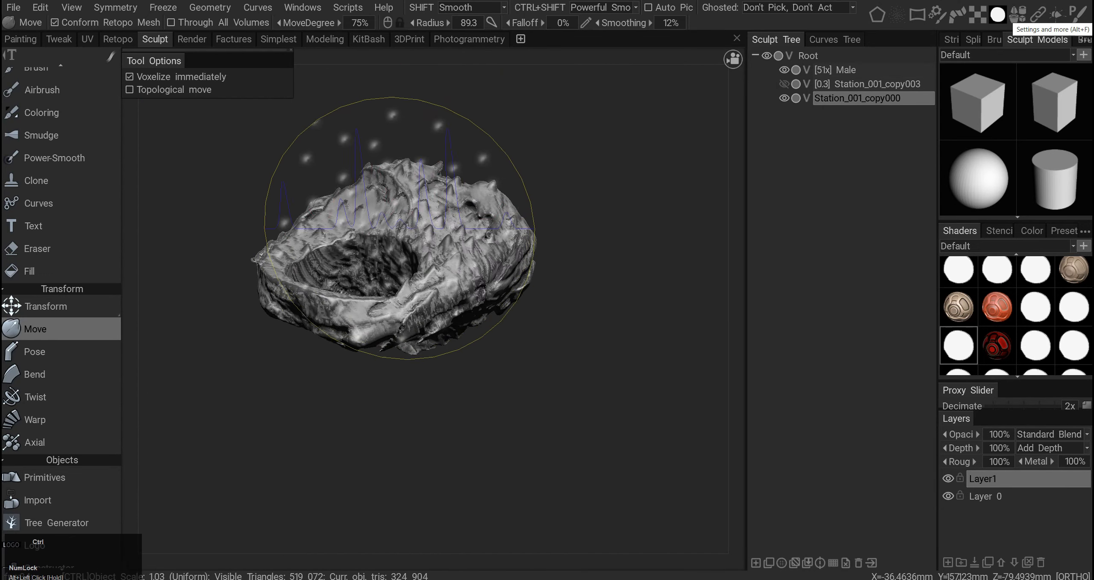
# Push scattered crater-like pits into the rock on all sides of the hole with the Move tool.
pyautogui.click(998, 14)
pyautogui.moveTo(564, 179)
pyautogui.mouseDown()
pyautogui.moveTo(457, 232)
pyautogui.moveTo(383, 225)
pyautogui.moveTo(246, 293)
pyautogui.moveTo(479, 139)
pyautogui.moveTo(372, 292)
pyautogui.mouseUp()
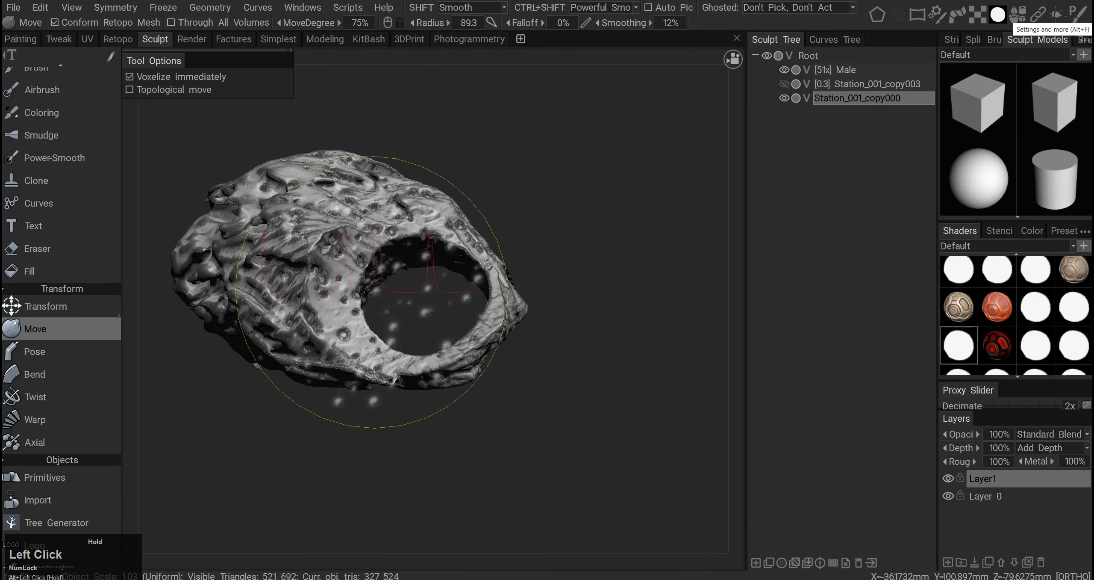
pyautogui.keyDown('ctrl'); pyautogui.moveTo(388, 230); pyautogui.dragTo(393, 235); pyautogui.keyUp('ctrl')
pyautogui.moveTo(393, 235)
pyautogui.keyDown('alt'); pyautogui.mouseDown()
pyautogui.moveTo(406, 171)
pyautogui.moveTo(386, 260)
pyautogui.moveTo(460, 364)
pyautogui.moveTo(413, 291)
pyautogui.moveTo(472, 237)
pyautogui.moveTo(491, 274)
pyautogui.mouseUp(); pyautogui.keyUp('alt')
pyautogui.hotkey('ctrl', 'z')
pyautogui.keyDown('alt'); pyautogui.moveTo(491, 274); pyautogui.dragTo(510, 276, button='middle'); pyautogui.keyUp('alt')
pyautogui.keyDown('alt'); pyautogui.moveTo(510, 276); pyautogui.dragTo(427, 257); pyautogui.keyUp('alt')
pyautogui.keyDown('alt'); pyautogui.moveTo(427, 256); pyautogui.dragTo(411, 256, button='right'); pyautogui.keyUp('alt')
pyautogui.keyDown('alt'); pyautogui.moveTo(410, 257); pyautogui.dragTo(428, 325); pyautogui.keyUp('alt')
pyautogui.keyDown('alt'); pyautogui.moveTo(428, 324); pyautogui.dragTo(454, 280, button='middle'); pyautogui.keyUp('alt')
pyautogui.moveTo(454, 280)
pyautogui.keyDown('alt'); pyautogui.mouseDown(button='right')
pyautogui.moveTo(431, 293)
pyautogui.moveTo(453, 273)
pyautogui.mouseUp(button='right'); pyautogui.keyUp('alt')
pyautogui.keyDown('alt'); pyautogui.moveTo(453, 274); pyautogui.dragTo(517, 291, button='middle'); pyautogui.keyUp('alt')
# Add a new empty volume to the sculpt tree and activate the Blob tool for it.
pyautogui.press('b')
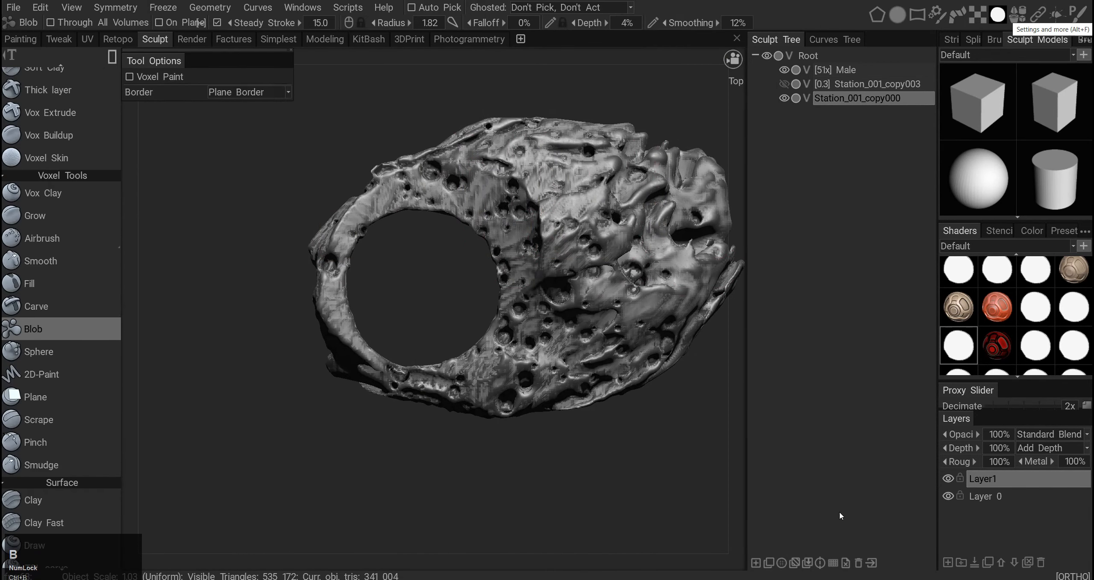
pyautogui.hotkey('shift', 'd')
pyautogui.keyDown('alt'); pyautogui.moveTo(428, 395); pyautogui.dragTo(446, 400, button='middle'); pyautogui.keyUp('alt')
pyautogui.press('e')
pyautogui.hotkey('ctrl', 'b')
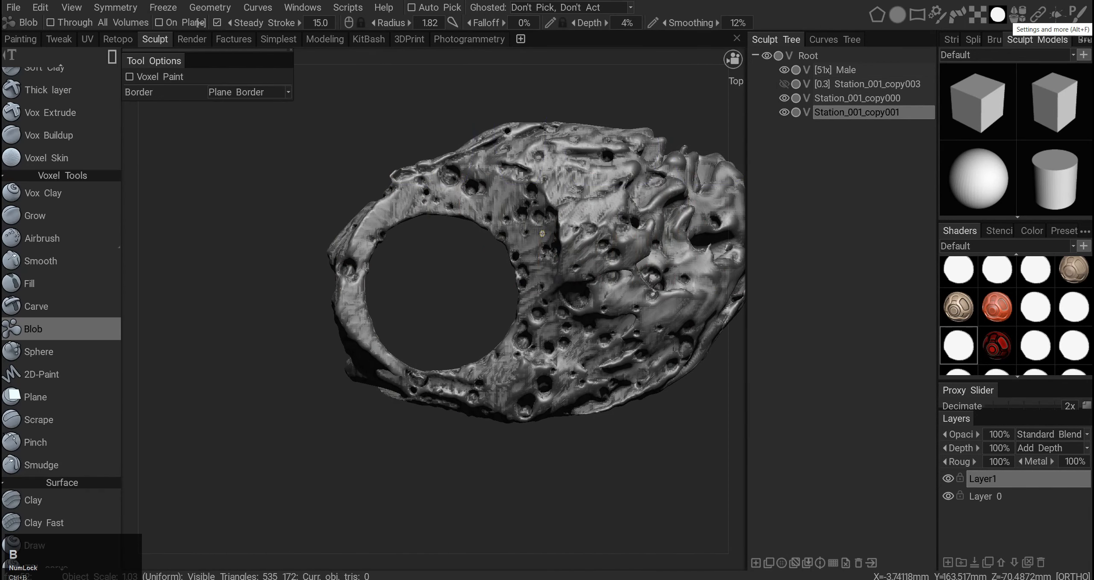
# Place the drawing plane inside the rock's hole and fill the opening with a solid circular disc.
pyautogui.rightClick(457, 328)
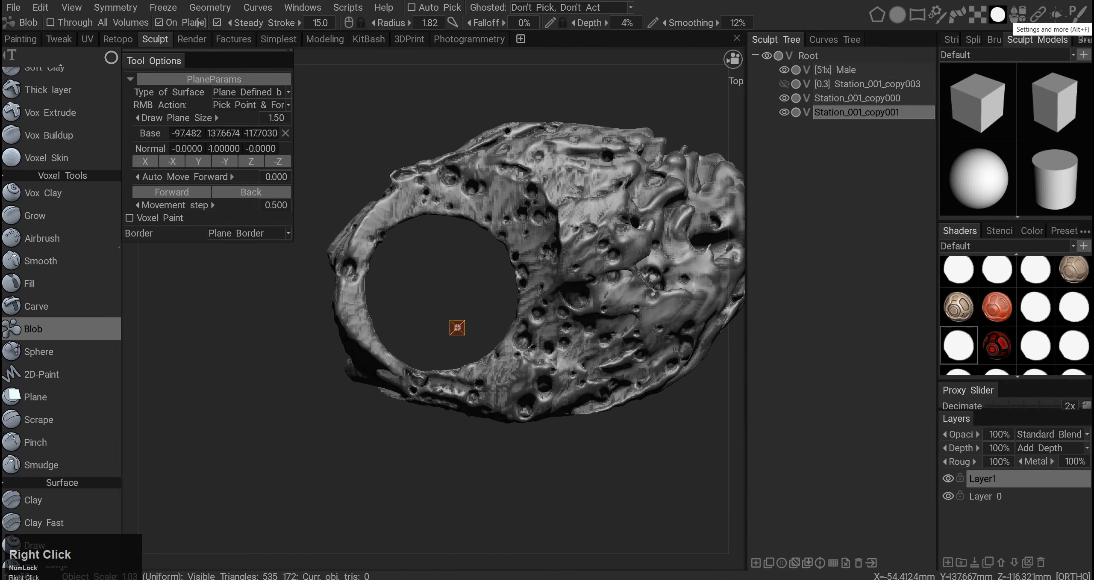
pyautogui.click(1073, 274)
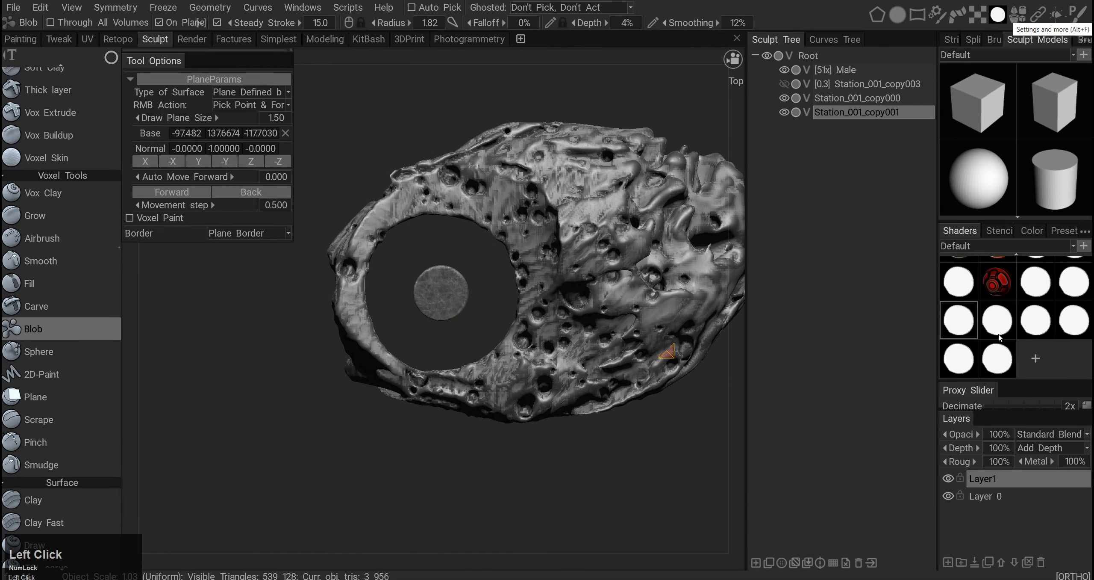
pyautogui.moveTo(440, 295); pyautogui.dragTo(504, 294)
pyautogui.keyDown('alt'); pyautogui.moveTo(504, 295); pyautogui.dragTo(567, 259); pyautogui.keyUp('alt')
# Set up radial symmetry of order 6 and cut out the disc's centre with Vox Hide, leaving a ring.
pyautogui.press('e')
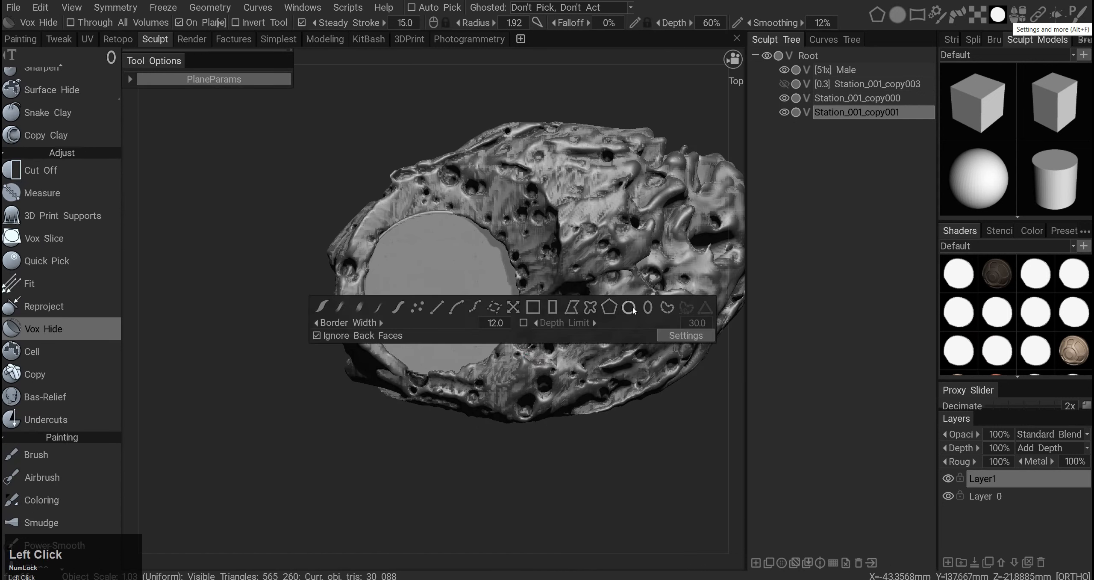
pyautogui.press('s')
pyautogui.write('6')
pyautogui.keyDown('alt'); pyautogui.moveTo(466, 296); pyautogui.dragTo(467, 299, button='middle'); pyautogui.keyUp('alt')
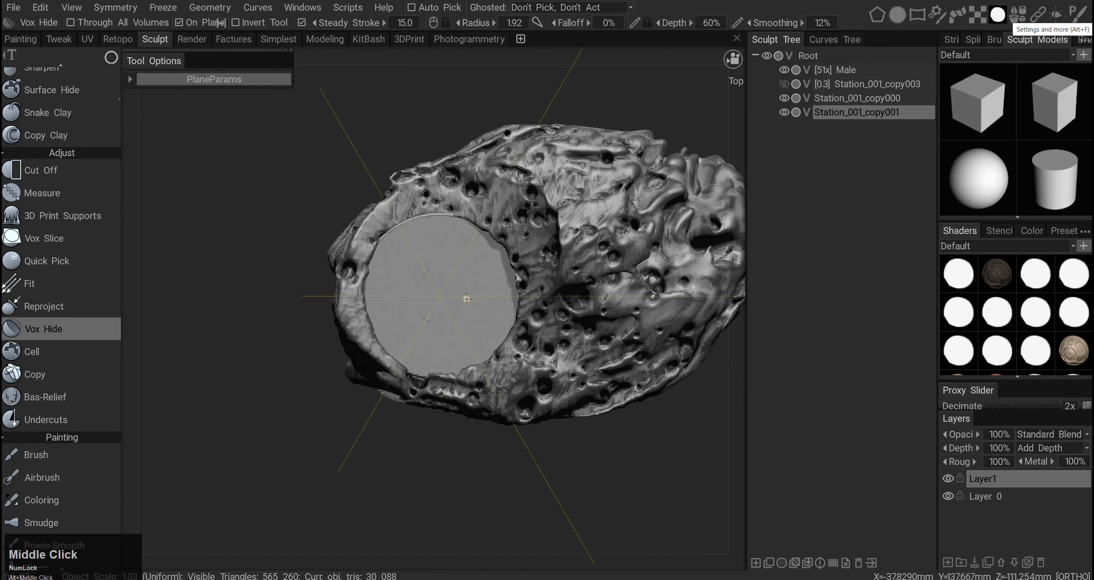
pyautogui.scroll(-2, 440, 302)
pyautogui.moveTo(503, 336)
pyautogui.mouseDown()
pyautogui.moveTo(435, 274)
pyautogui.moveTo(490, 317)
pyautogui.moveTo(470, 242)
pyautogui.moveTo(452, 284)
pyautogui.mouseUp()
# Add short radial spokes around the ring's inner edge with the Blob tool on the drawing plane.
pyautogui.rightClick(452, 281)
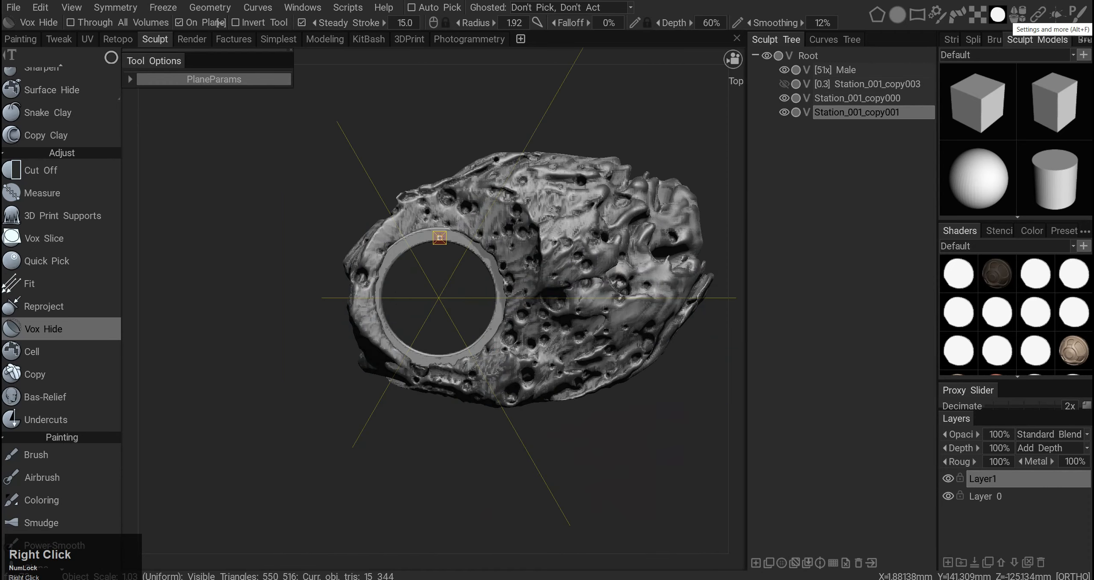
pyautogui.click(442, 273)
pyautogui.press('e')
pyautogui.moveTo(447, 235)
pyautogui.mouseDown()
pyautogui.moveTo(444, 247)
pyautogui.moveTo(435, 117)
pyautogui.moveTo(598, 349)
pyautogui.moveTo(493, 135)
pyautogui.mouseUp()
pyautogui.moveTo(495, 194); pyautogui.dragTo(494, 194)
# Build a round central hub with small circular details in the middle of the ring using Blob shapes.
pyautogui.moveTo(494, 194)
pyautogui.keyDown('alt'); pyautogui.mouseDown()
pyautogui.moveTo(524, 277)
pyautogui.moveTo(522, 323)
pyautogui.mouseUp(); pyautogui.keyUp('alt')
pyautogui.moveTo(521, 323)
pyautogui.keyDown('alt'); pyautogui.mouseDown(button='right')
pyautogui.moveTo(473, 263)
pyautogui.moveTo(494, 232)
pyautogui.mouseUp(button='right'); pyautogui.keyUp('alt')
pyautogui.rightClick(494, 232)
pyautogui.click(493, 232)
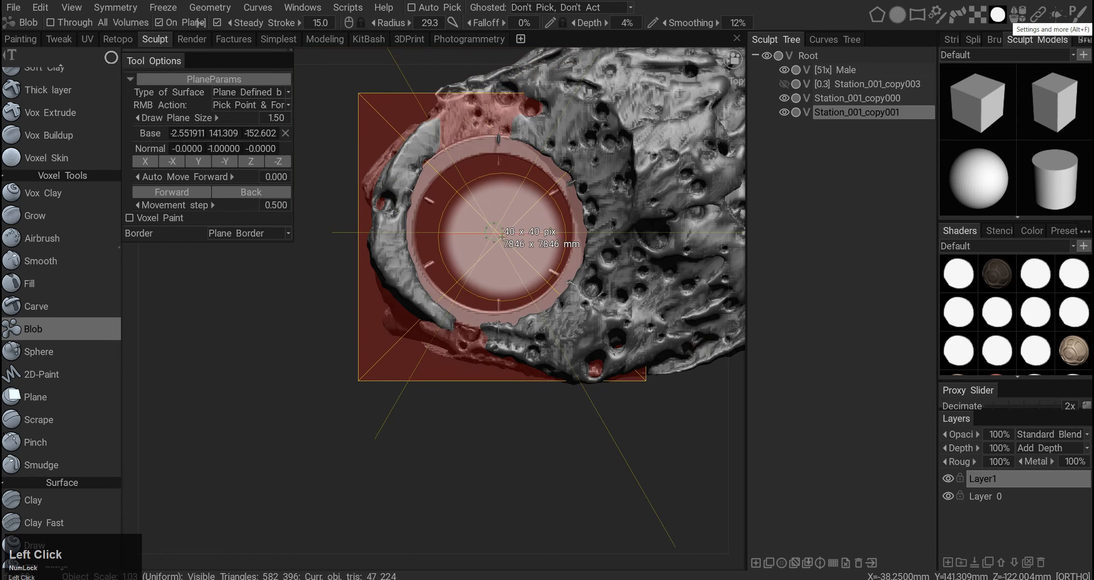
pyautogui.moveTo(497, 237)
pyautogui.keyDown('alt'); pyautogui.mouseDown()
pyautogui.moveTo(521, 173)
pyautogui.moveTo(523, 337)
pyautogui.mouseUp(); pyautogui.keyUp('alt')
pyautogui.rightClick(480, 255)
pyautogui.moveTo(481, 256)
pyautogui.mouseDown()
pyautogui.moveTo(508, 341)
pyautogui.moveTo(547, 367)
pyautogui.mouseUp()
pyautogui.click(482, 256)
pyautogui.keyDown('alt'); pyautogui.moveTo(551, 367); pyautogui.dragTo(500, 265, button='right'); pyautogui.keyUp('alt')
pyautogui.rightClick(496, 254)
pyautogui.click(495, 254)
# Trim the central shaft and surrounding struts into stepped sections with rectangular Vox Hide cuts.
pyautogui.moveTo(497, 241)
pyautogui.keyDown('alt'); pyautogui.mouseDown()
pyautogui.moveTo(506, 157)
pyautogui.moveTo(525, 240)
pyautogui.mouseUp(); pyautogui.keyUp('alt')
pyautogui.press('h')
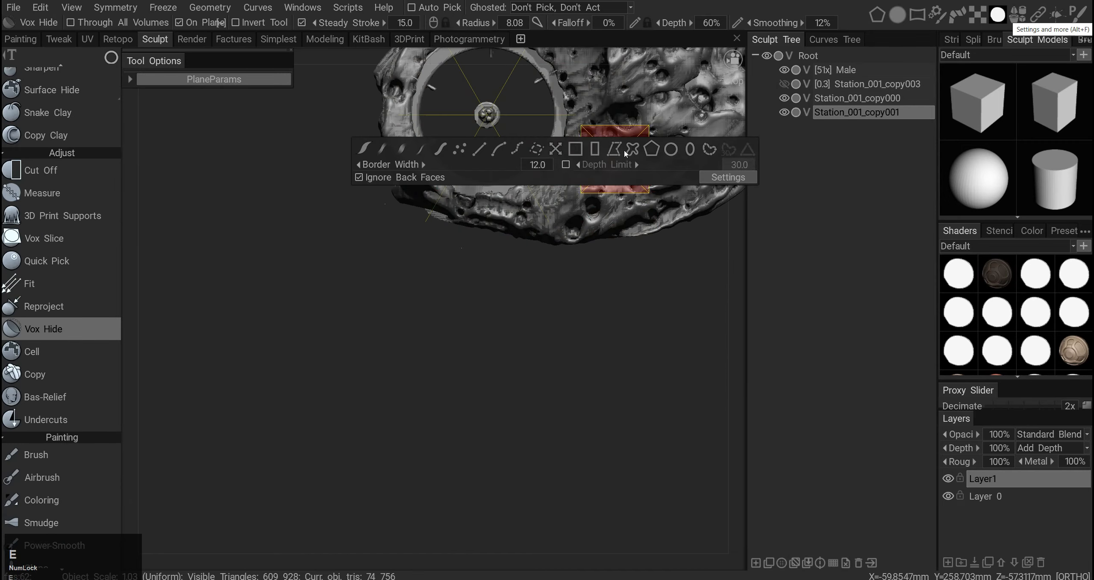
pyautogui.keyDown('alt'); pyautogui.moveTo(471, 113); pyautogui.dragTo(472, 246, button='middle'); pyautogui.keyUp('alt')
pyautogui.keyDown('alt'); pyautogui.moveTo(476, 243); pyautogui.dragTo(575, 278, button='right'); pyautogui.keyUp('alt')
pyautogui.moveTo(539, 173); pyautogui.dragTo(567, 179)
pyautogui.keyDown('alt'); pyautogui.moveTo(556, 240); pyautogui.dragTo(487, 291, button='right'); pyautogui.keyUp('alt')
pyautogui.keyDown('alt'); pyautogui.moveTo(487, 291); pyautogui.dragTo(481, 224); pyautogui.keyUp('alt')
pyautogui.keyDown('alt'); pyautogui.keyDown('shift'); pyautogui.moveTo(480, 224); pyautogui.dragTo(478, 300, button='middle'); pyautogui.keyUp('shift'); pyautogui.keyUp('alt')
pyautogui.keyDown('alt'); pyautogui.moveTo(479, 353); pyautogui.dragTo(482, 286, button='middle'); pyautogui.keyUp('alt')
pyautogui.moveTo(464, 306); pyautogui.dragTo(520, 313)
pyautogui.keyDown('alt'); pyautogui.moveTo(519, 313); pyautogui.dragTo(480, 251, button='middle'); pyautogui.keyUp('alt')
pyautogui.moveTo(466, 234); pyautogui.dragTo(518, 307)
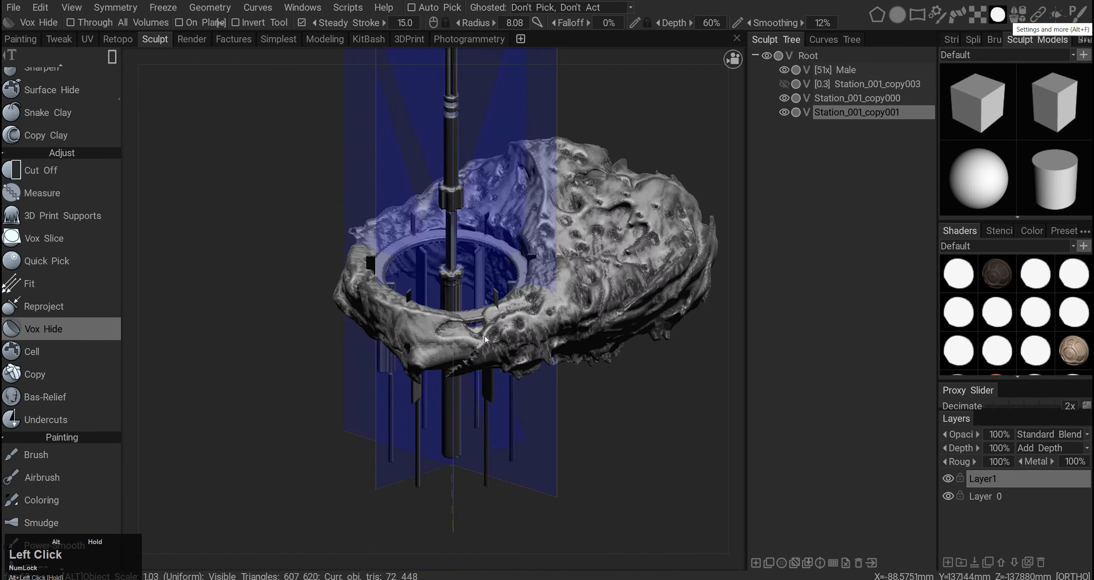
# Cut off the shaft's upper part and shape the struts below the ring with rectangular Vox Hide cuts.
pyautogui.moveTo(496, 183); pyautogui.dragTo(508, 200)
pyautogui.keyDown('alt'); pyautogui.moveTo(507, 200); pyautogui.dragTo(464, 214); pyautogui.keyUp('alt')
pyautogui.keyDown('alt'); pyautogui.moveTo(479, 214); pyautogui.dragTo(463, 247, button='right'); pyautogui.keyUp('alt')
pyautogui.keyDown('alt'); pyautogui.moveTo(463, 248); pyautogui.dragTo(492, 205); pyautogui.keyUp('alt')
pyautogui.moveTo(460, 175); pyautogui.dragTo(485, 415)
pyautogui.keyDown('alt'); pyautogui.moveTo(484, 317); pyautogui.dragTo(492, 411); pyautogui.keyUp('alt')
pyautogui.keyDown('alt'); pyautogui.moveTo(491, 410); pyautogui.dragTo(538, 359, button='right'); pyautogui.keyUp('alt')
pyautogui.keyDown('alt'); pyautogui.moveTo(538, 359); pyautogui.dragTo(556, 299, button='middle'); pyautogui.keyUp('alt')
pyautogui.press('space')
pyautogui.moveTo(551, 335); pyautogui.dragTo(573, 398)
pyautogui.keyDown('alt'); pyautogui.moveTo(573, 397); pyautogui.dragTo(496, 338, button='right'); pyautogui.keyUp('alt')
# Apply a grey shader from the Polymer group to the station volume.
pyautogui.press('e')
pyautogui.keyDown('alt'); pyautogui.moveTo(483, 336); pyautogui.dragTo(485, 270, button='middle'); pyautogui.keyUp('alt')
pyautogui.keyDown('alt'); pyautogui.moveTo(485, 270); pyautogui.dragTo(607, 364); pyautogui.keyUp('alt')
pyautogui.keyDown('alt'); pyautogui.moveTo(607, 363); pyautogui.dragTo(633, 355, button='right'); pyautogui.keyUp('alt')
pyautogui.keyDown('alt'); pyautogui.moveTo(633, 354); pyautogui.dragTo(637, 308, button='middle'); pyautogui.keyUp('alt')
pyautogui.keyDown('alt'); pyautogui.moveTo(637, 307); pyautogui.dragTo(641, 342); pyautogui.keyUp('alt')
pyautogui.click(1077, 354)
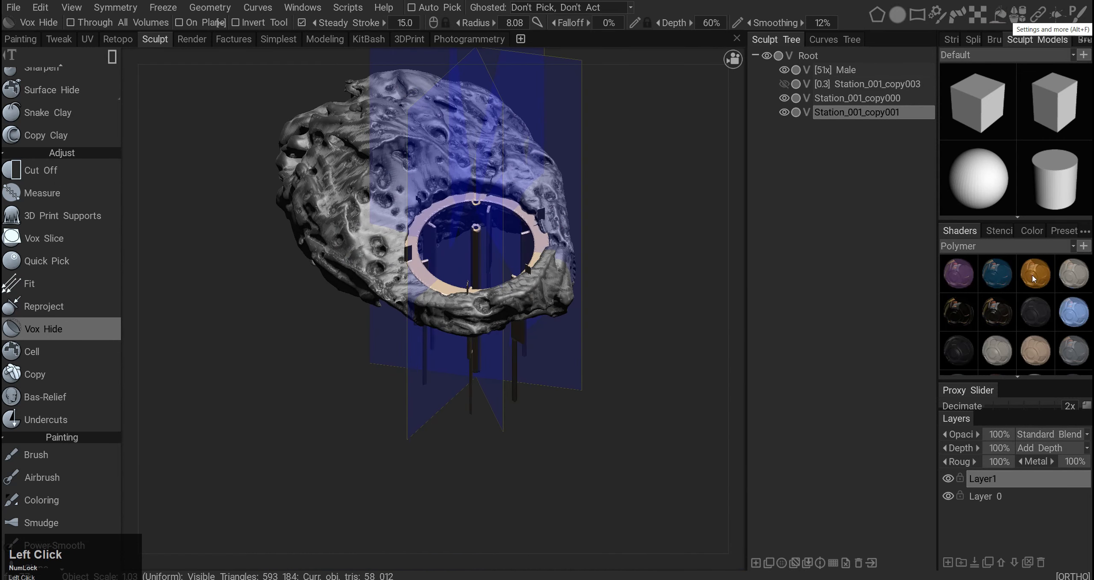
pyautogui.click(1074, 278)
pyautogui.keyDown('alt'); pyautogui.moveTo(1071, 282); pyautogui.dragTo(968, 356); pyautogui.keyUp('alt')
# Hide the radial symmetry planes so the station and rock show without overlays.
pyautogui.keyDown('alt'); pyautogui.moveTo(563, 199); pyautogui.dragTo(543, 179); pyautogui.keyUp('alt')
pyautogui.click(855, 112)
pyautogui.press('s')
pyautogui.click(350, 233)
# Apply a brown metallic Paint shader to the station and add long horizontal beams radiating from its hub.
pyautogui.keyDown('alt'); pyautogui.moveTo(350, 232); pyautogui.dragTo(164, 266); pyautogui.keyUp('alt')
pyautogui.keyDown('alt'); pyautogui.moveTo(416, 294); pyautogui.dragTo(284, 295); pyautogui.keyUp('alt')
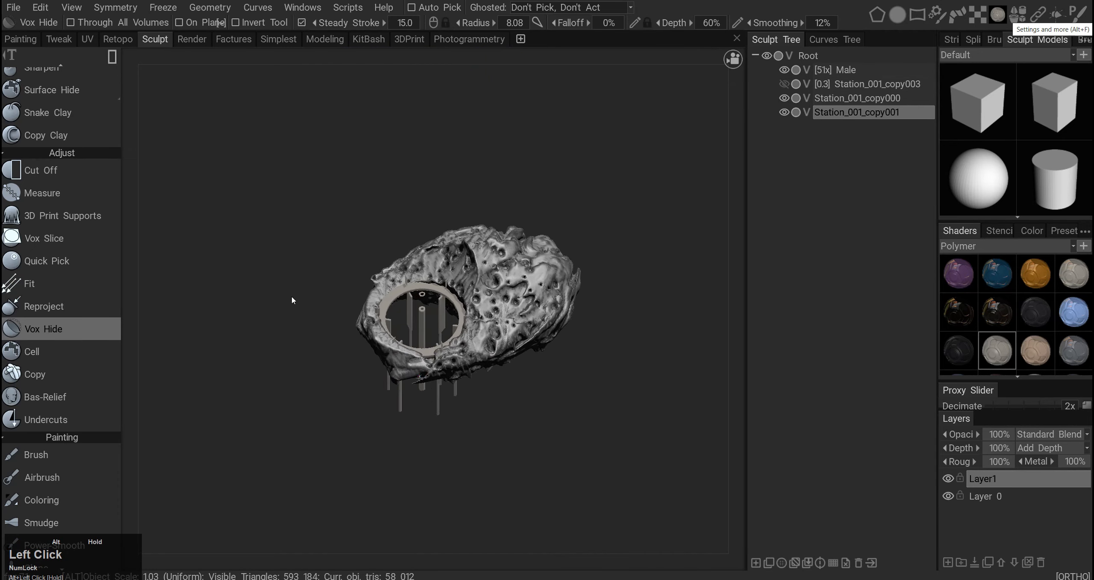
pyautogui.keyDown('alt'); pyautogui.moveTo(284, 295); pyautogui.dragTo(299, 273, button='right'); pyautogui.keyUp('alt')
pyautogui.keyDown('alt'); pyautogui.moveTo(299, 274); pyautogui.dragTo(307, 282, button='middle'); pyautogui.keyUp('alt')
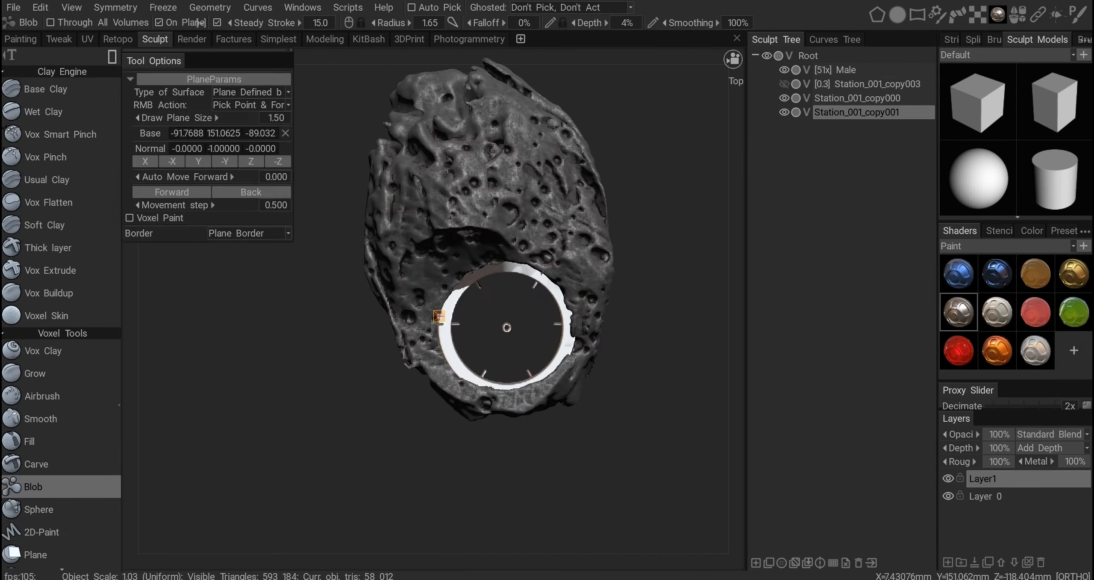
pyautogui.keyDown('alt'); pyautogui.moveTo(458, 320); pyautogui.dragTo(417, 276); pyautogui.keyUp('alt')
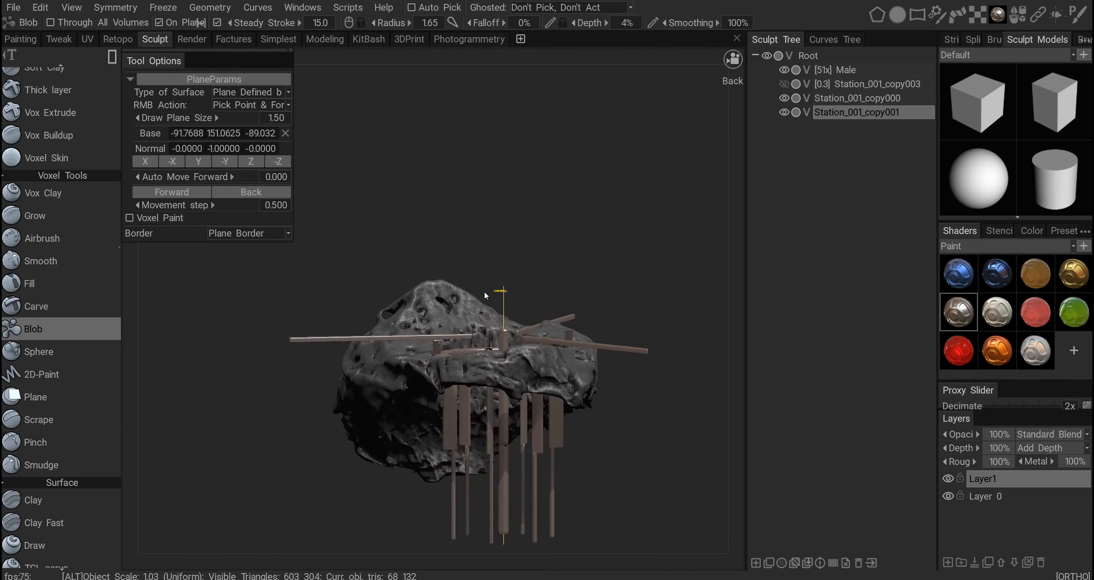
# Try to extend the central shaft downward with narrow parallel rods in the back view.
pyautogui.keyDown('alt'); pyautogui.moveTo(458, 333); pyautogui.dragTo(427, 325); pyautogui.keyUp('alt')
pyautogui.keyDown('alt'); pyautogui.moveTo(427, 324); pyautogui.dragTo(451, 386, button='right'); pyautogui.keyUp('alt')
pyautogui.keyDown('alt'); pyautogui.moveTo(451, 387); pyautogui.dragTo(513, 449); pyautogui.keyUp('alt')
pyautogui.keyDown('alt'); pyautogui.moveTo(513, 449); pyautogui.dragTo(570, 403, button='right'); pyautogui.keyUp('alt')
pyautogui.keyDown('alt'); pyautogui.keyDown('shift'); pyautogui.moveTo(569, 403); pyautogui.dragTo(506, 435); pyautogui.keyUp('shift'); pyautogui.keyUp('alt')
pyautogui.keyDown('alt'); pyautogui.moveTo(506, 434); pyautogui.dragTo(528, 278, button='middle'); pyautogui.keyUp('alt')
pyautogui.scroll(3, 509, 262)
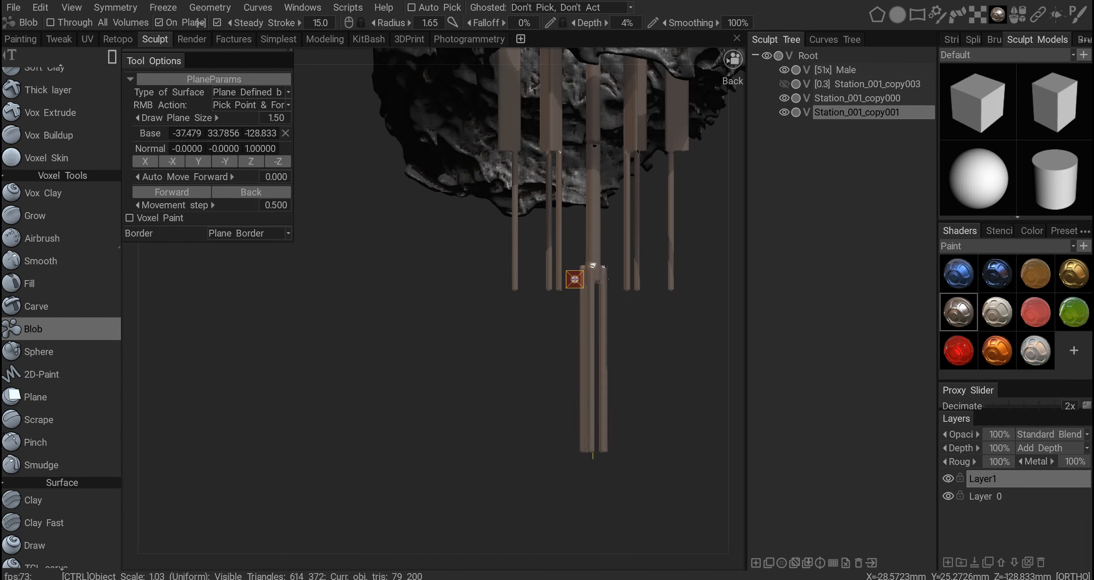
pyautogui.keyDown('alt'); pyautogui.moveTo(594, 342); pyautogui.dragTo(513, 278); pyautogui.keyUp('alt')
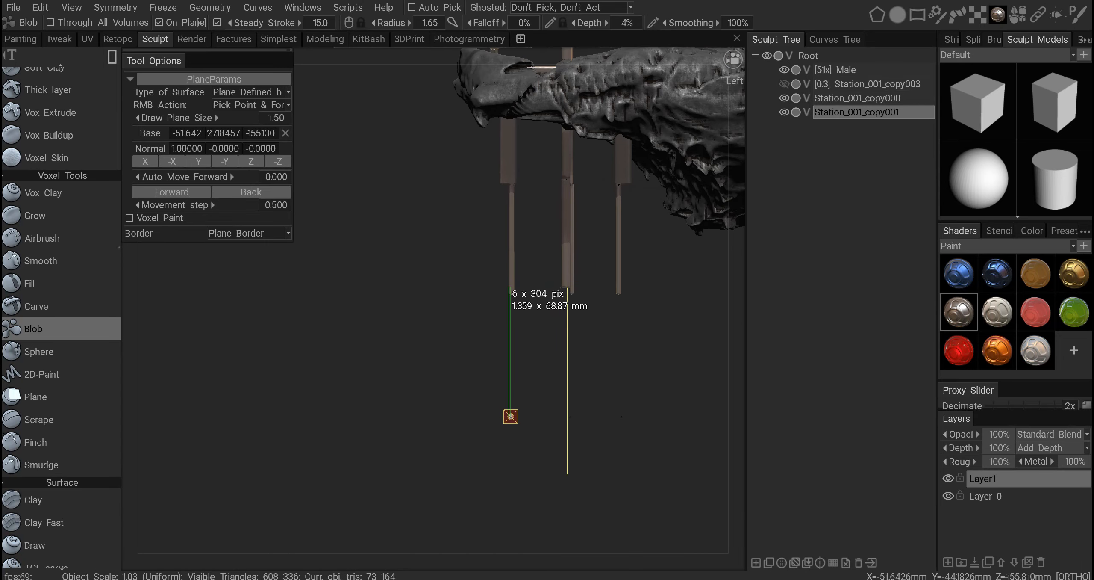
# Try to extend the outer struts downward with a thin rod about 1.4 × 69 mm in the left view.
pyautogui.moveTo(511, 417); pyautogui.dragTo(510, 416)
pyautogui.scroll(-3, 511, 416)
pyautogui.keyDown('alt'); pyautogui.moveTo(511, 410); pyautogui.dragTo(562, 295); pyautogui.keyUp('alt')
pyautogui.scroll(3, 493, 283)
pyautogui.keyDown('alt'); pyautogui.moveTo(493, 283); pyautogui.dragTo(539, 287); pyautogui.keyUp('alt')
pyautogui.moveTo(540, 286)
pyautogui.mouseDown()
pyautogui.moveTo(546, 458)
pyautogui.moveTo(516, 445)
pyautogui.moveTo(538, 242)
pyautogui.moveTo(549, 397)
pyautogui.mouseUp()
pyautogui.hotkey('ctrl', 'z')
pyautogui.moveTo(549, 398)
pyautogui.keyDown('alt'); pyautogui.mouseDown()
pyautogui.moveTo(569, 379)
pyautogui.moveTo(550, 214)
pyautogui.moveTo(535, 291)
pyautogui.moveTo(550, 345)
pyautogui.moveTo(534, 244)
pyautogui.mouseUp(); pyautogui.keyUp('alt')
pyautogui.hotkey('ctrl', 'z')
# Extend the central shaft downward with a long narrow rod about 3.9 × 130 mm in the back view.
pyautogui.moveTo(533, 245)
pyautogui.keyDown('alt'); pyautogui.mouseDown(button='right')
pyautogui.moveTo(634, 365)
pyautogui.moveTo(651, 368)
pyautogui.mouseUp(button='right'); pyautogui.keyUp('alt')
pyautogui.keyDown('alt'); pyautogui.moveTo(650, 369); pyautogui.dragTo(515, 299, button='middle'); pyautogui.keyUp('alt')
pyautogui.click(471, 271)
pyautogui.keyDown('alt'); pyautogui.keyDown('shift'); pyautogui.moveTo(472, 271); pyautogui.dragTo(436, 331); pyautogui.keyUp('shift'); pyautogui.keyUp('alt')
pyautogui.keyDown('alt'); pyautogui.moveTo(436, 331); pyautogui.dragTo(410, 282, button='right'); pyautogui.keyUp('alt')
pyautogui.keyDown('alt'); pyautogui.moveTo(411, 283); pyautogui.dragTo(449, 197, button='middle'); pyautogui.keyUp('alt')
pyautogui.keyDown('alt'); pyautogui.moveTo(538, 363); pyautogui.dragTo(525, 380); pyautogui.keyUp('alt')
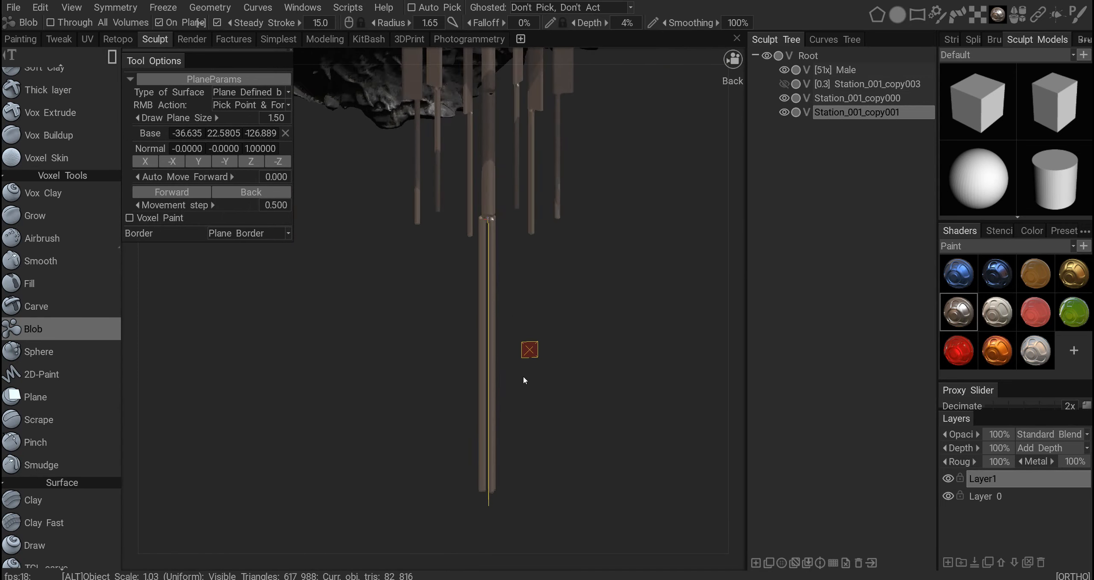
pyautogui.moveTo(496, 230)
pyautogui.keyDown('alt'); pyautogui.mouseDown(button='middle')
pyautogui.moveTo(469, 278)
pyautogui.moveTo(493, 242)
pyautogui.mouseUp(button='middle'); pyautogui.keyUp('alt')
pyautogui.moveTo(486, 193); pyautogui.dragTo(494, 476)
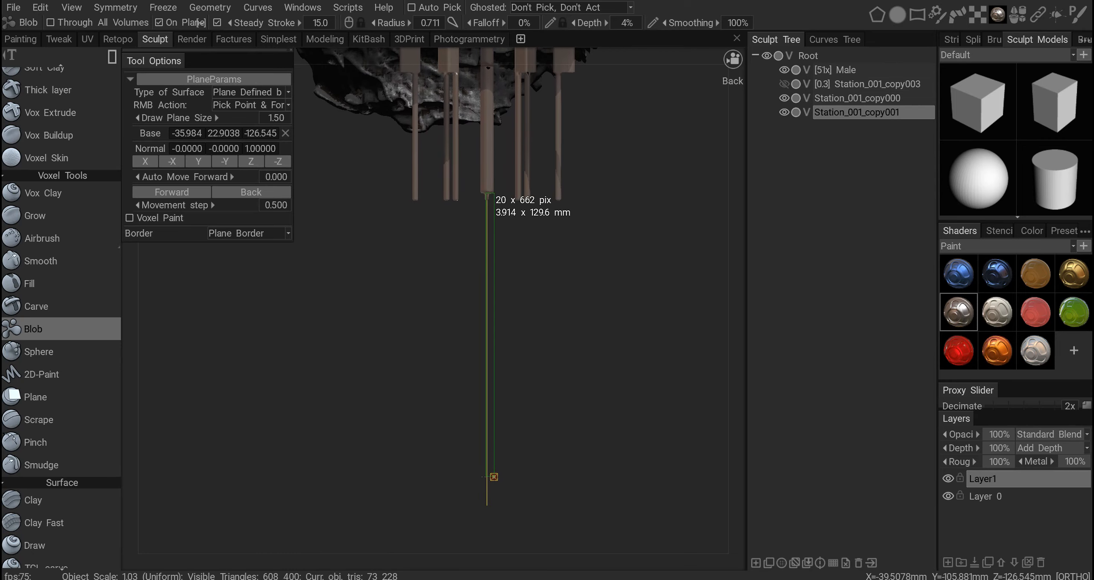
# Connect the hanging outer rods to the central shaft with thin horizontal cross struts.
pyautogui.keyDown('alt'); pyautogui.moveTo(425, 366); pyautogui.dragTo(417, 329, button='right'); pyautogui.keyUp('alt')
pyautogui.moveTo(417, 329)
pyautogui.keyDown('alt'); pyautogui.mouseDown()
pyautogui.moveTo(443, 316)
pyautogui.moveTo(432, 294)
pyautogui.mouseUp(); pyautogui.keyUp('alt')
pyautogui.keyDown('alt'); pyautogui.moveTo(432, 295); pyautogui.dragTo(453, 325, button='right'); pyautogui.keyUp('alt')
pyautogui.moveTo(438, 305); pyautogui.dragTo(523, 307)
pyautogui.keyDown('alt'); pyautogui.moveTo(524, 306); pyautogui.dragTo(513, 286, button='right'); pyautogui.keyUp('alt')
pyautogui.keyDown('alt'); pyautogui.keyDown('shift'); pyautogui.moveTo(513, 287); pyautogui.dragTo(453, 257); pyautogui.keyUp('shift'); pyautogui.keyUp('alt')
pyautogui.moveTo(510, 191); pyautogui.dragTo(508, 192)
pyautogui.moveTo(509, 201)
pyautogui.keyDown('alt'); pyautogui.mouseDown()
pyautogui.moveTo(601, 397)
pyautogui.moveTo(475, 382)
pyautogui.mouseUp(); pyautogui.keyUp('alt')
pyautogui.keyDown('alt'); pyautogui.moveTo(474, 382); pyautogui.dragTo(475, 415, button='middle'); pyautogui.keyUp('alt')
pyautogui.moveTo(480, 289); pyautogui.dragTo(532, 292)
# Add thin diagonal braces between the central shaft and the outer struts beneath the hub.
pyautogui.keyDown('alt'); pyautogui.moveTo(531, 335); pyautogui.dragTo(504, 330); pyautogui.keyUp('alt')
pyautogui.moveTo(505, 329)
pyautogui.keyDown('alt'); pyautogui.keyDown('shift'); pyautogui.mouseDown()
pyautogui.moveTo(486, 302)
pyautogui.moveTo(538, 295)
pyautogui.mouseUp(); pyautogui.keyUp('shift'); pyautogui.keyUp('alt')
pyautogui.moveTo(537, 294)
pyautogui.keyDown('alt'); pyautogui.mouseDown()
pyautogui.moveTo(530, 342)
pyautogui.moveTo(496, 396)
pyautogui.moveTo(479, 342)
pyautogui.mouseUp(); pyautogui.keyUp('alt')
pyautogui.moveTo(457, 268)
pyautogui.mouseDown()
pyautogui.moveTo(496, 368)
pyautogui.moveTo(525, 370)
pyautogui.mouseUp()
pyautogui.keyDown('alt'); pyautogui.moveTo(525, 370); pyautogui.dragTo(413, 313); pyautogui.keyUp('alt')
pyautogui.keyDown('alt'); pyautogui.moveTo(413, 312); pyautogui.dragTo(454, 255, button='middle'); pyautogui.keyUp('alt')
# Hang a thin vertical rod about 1.7 × 48 mm beneath the outer part of each radial beam.
pyautogui.keyDown('alt'); pyautogui.moveTo(418, 303); pyautogui.dragTo(427, 128); pyautogui.keyUp('alt')
pyautogui.keyDown('alt'); pyautogui.moveTo(404, 112); pyautogui.dragTo(400, 169, button='middle'); pyautogui.keyUp('alt')
pyautogui.keyDown('alt'); pyautogui.moveTo(401, 168); pyautogui.dragTo(605, 237, button='right'); pyautogui.keyUp('alt')
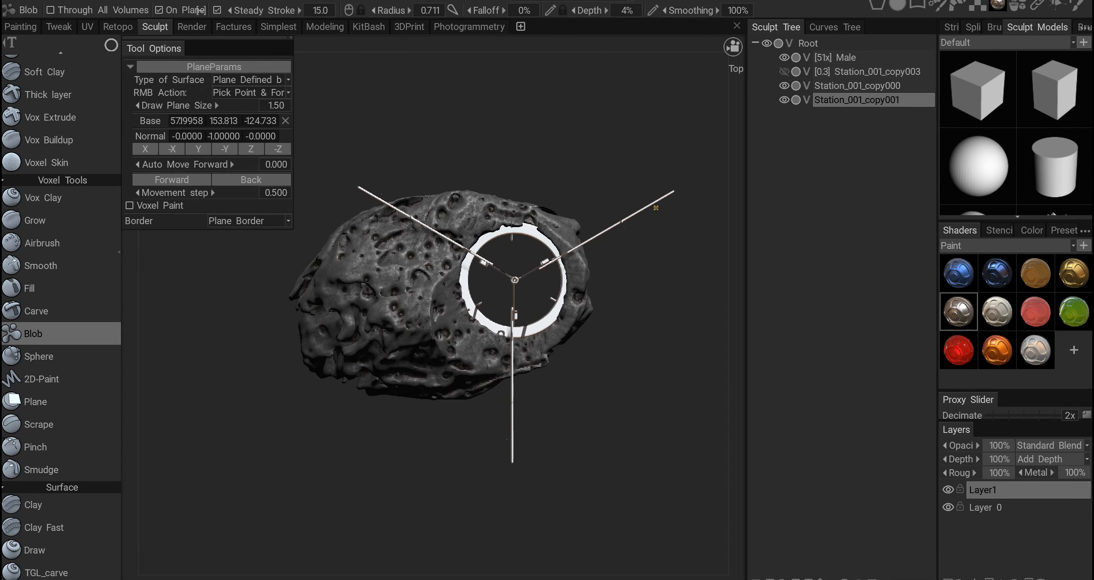
pyautogui.moveTo(655, 201); pyautogui.dragTo(665, 208)
pyautogui.keyDown('alt'); pyautogui.moveTo(665, 209); pyautogui.dragTo(598, 342); pyautogui.keyUp('alt')
pyautogui.moveTo(602, 226); pyautogui.dragTo(522, 258)
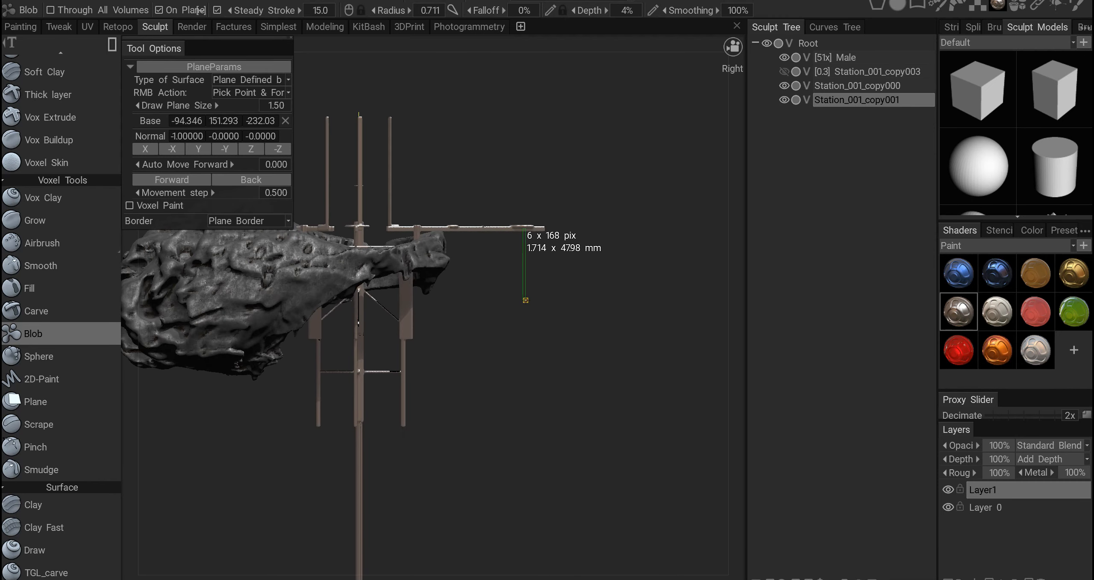
pyautogui.moveTo(471, 232); pyautogui.dragTo(516, 231)
# Add thin rods and small cross-pieces around the central mast above the hub.
pyautogui.moveTo(516, 231)
pyautogui.keyDown('alt'); pyautogui.mouseDown()
pyautogui.moveTo(524, 261)
pyautogui.moveTo(474, 306)
pyautogui.moveTo(550, 258)
pyautogui.mouseUp(); pyautogui.keyUp('alt')
pyautogui.keyDown('alt'); pyautogui.keyDown('shift'); pyautogui.moveTo(444, 364); pyautogui.dragTo(456, 417); pyautogui.keyUp('shift'); pyautogui.keyUp('alt')
pyautogui.keyDown('alt'); pyautogui.moveTo(456, 416); pyautogui.dragTo(499, 564, button='middle'); pyautogui.keyUp('alt')
pyautogui.rightClick(456, 317)
pyautogui.moveTo(456, 316); pyautogui.dragTo(466, 267)
pyautogui.keyDown('alt'); pyautogui.moveTo(466, 267); pyautogui.dragTo(626, 340); pyautogui.keyUp('alt')
pyautogui.keyDown('alt'); pyautogui.moveTo(627, 340); pyautogui.dragTo(599, 368, button='right'); pyautogui.keyUp('alt')
pyautogui.hotkey('ctrl', 'z')
pyautogui.moveTo(380, 351); pyautogui.dragTo(513, 299)
pyautogui.moveTo(361, 262)
pyautogui.mouseDown()
pyautogui.moveTo(376, 326)
pyautogui.moveTo(410, 327)
pyautogui.mouseUp()
pyautogui.moveTo(410, 327)
pyautogui.keyDown('alt'); pyautogui.keyDown('shift'); pyautogui.mouseDown()
pyautogui.moveTo(498, 342)
pyautogui.moveTo(410, 389)
pyautogui.moveTo(442, 334)
pyautogui.moveTo(404, 321)
pyautogui.mouseUp(); pyautogui.keyUp('shift'); pyautogui.keyUp('alt')
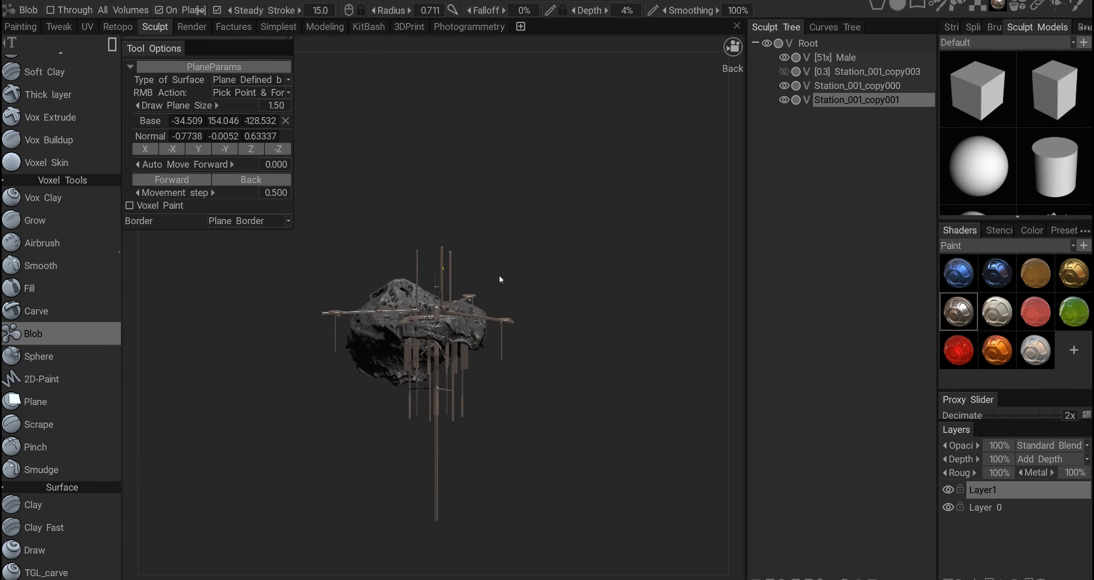
# Add flat discs midway along and near the outer ends of the three radial beams in a new volume.
pyautogui.keyDown('alt'); pyautogui.moveTo(497, 359); pyautogui.dragTo(530, 354); pyautogui.keyUp('alt')
pyautogui.press('h')
pyautogui.press('e')
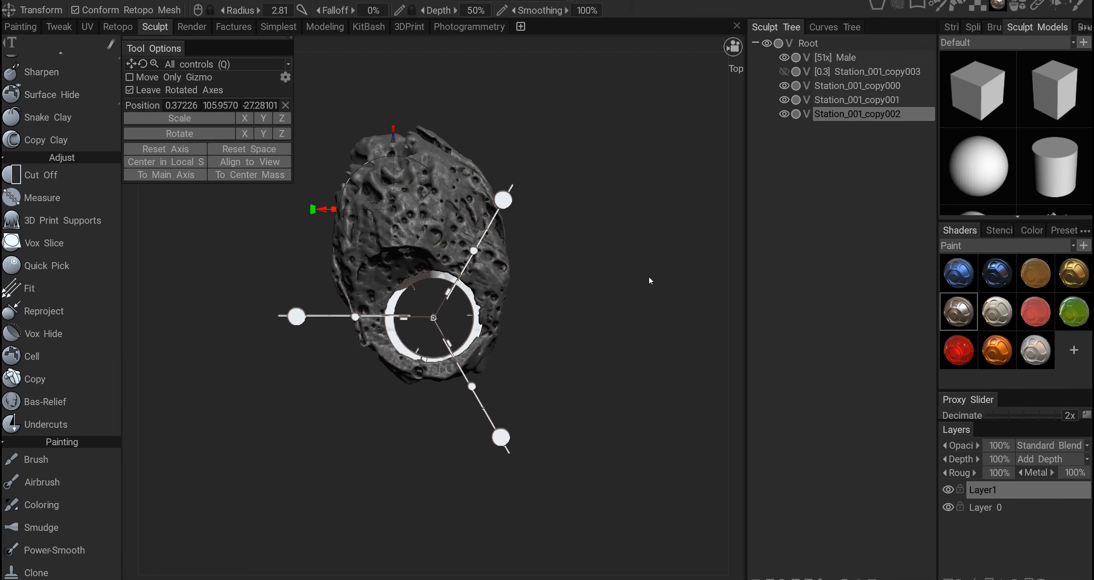
# Place a large disc over the hub and three smaller discs on the ring, and cut a round hole in the hub disc's centre.
pyautogui.press('e')
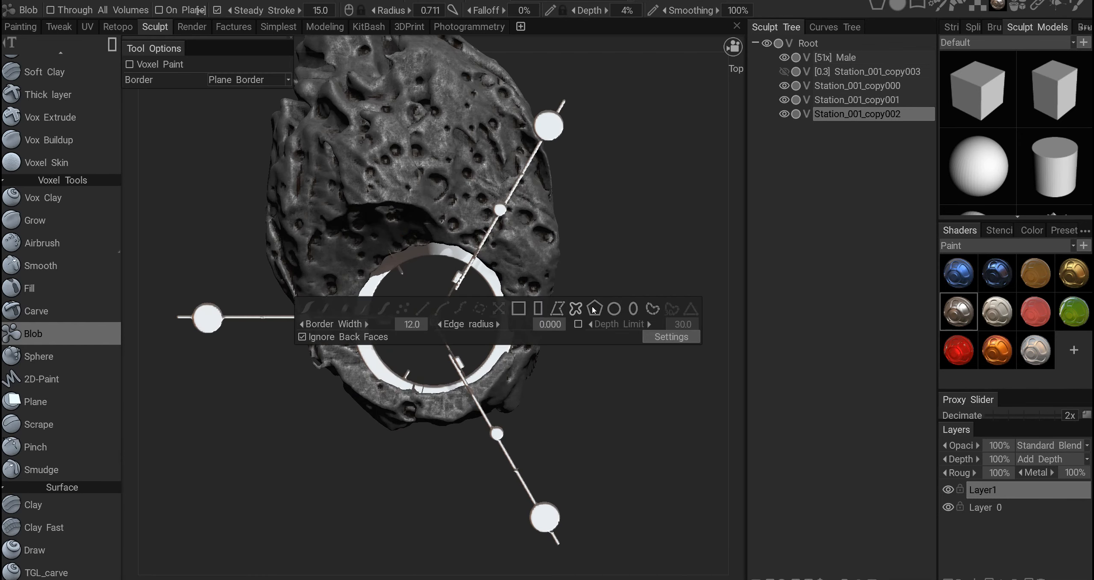
pyautogui.keyDown('alt'); pyautogui.moveTo(481, 270); pyautogui.dragTo(474, 316); pyautogui.keyUp('alt')
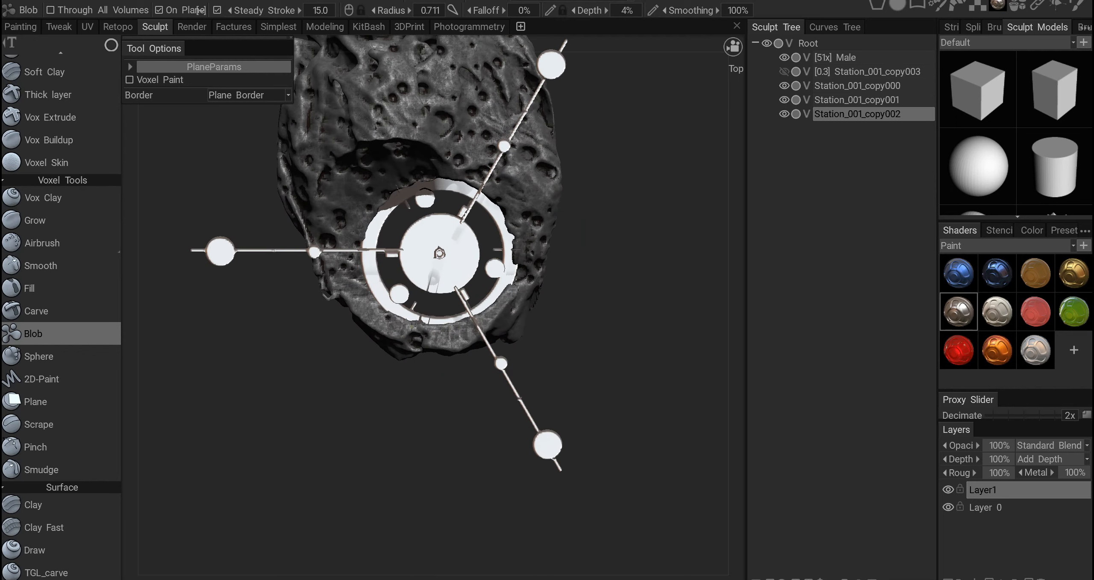
pyautogui.keyDown('alt'); pyautogui.moveTo(434, 204); pyautogui.dragTo(326, 201); pyautogui.keyUp('alt')
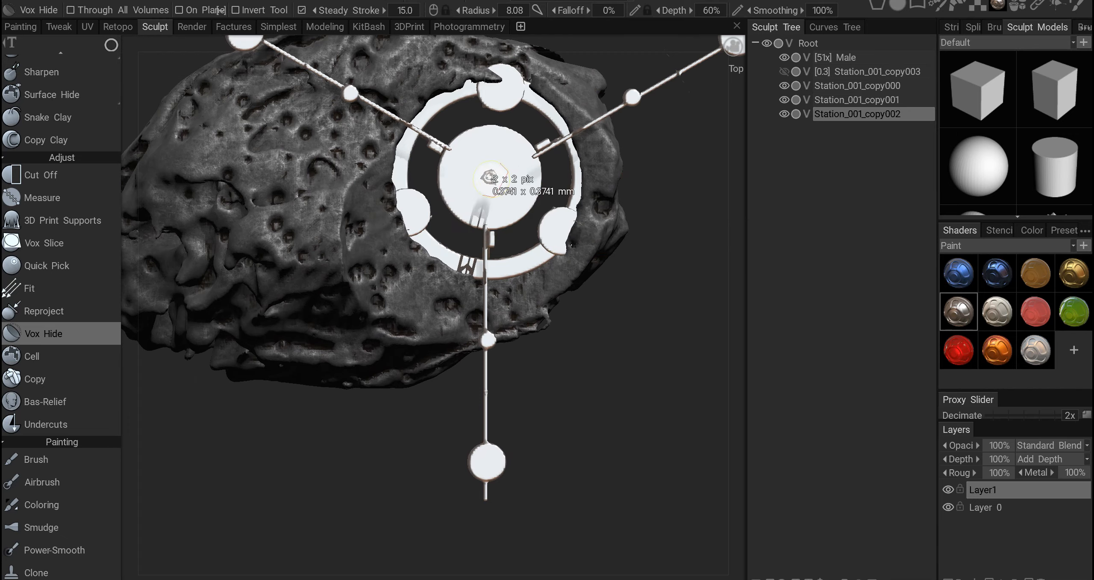
pyautogui.click(487, 177)
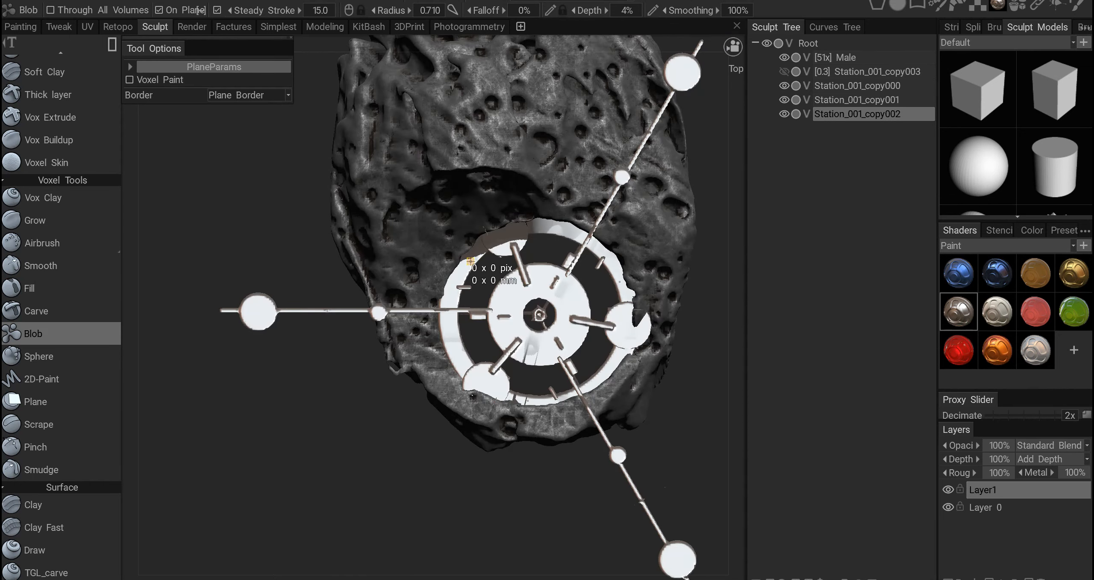
# Add small bars on the beam-end discs and create another station volume for further parts.
pyautogui.moveTo(470, 261)
pyautogui.keyDown('alt'); pyautogui.mouseDown()
pyautogui.moveTo(570, 210)
pyautogui.moveTo(437, 279)
pyautogui.moveTo(399, 321)
pyautogui.moveTo(513, 356)
pyautogui.moveTo(508, 388)
pyautogui.moveTo(462, 274)
pyautogui.mouseUp(); pyautogui.keyUp('alt')
pyautogui.press('KP_6')
pyautogui.keyDown('alt'); pyautogui.moveTo(453, 319); pyautogui.dragTo(428, 236); pyautogui.keyUp('alt')
pyautogui.scroll(-5, 472, 282)
pyautogui.scroll(3, 472, 282)
pyautogui.keyDown('alt'); pyautogui.moveTo(429, 236); pyautogui.dragTo(442, 270, button='middle'); pyautogui.keyUp('alt')
pyautogui.press('s')
pyautogui.click(442, 270)
pyautogui.keyDown('alt'); pyautogui.moveTo(642, 292); pyautogui.dragTo(648, 311, button='middle'); pyautogui.keyUp('alt')
pyautogui.hotkey('ctrl', 'shift', 'd')
pyautogui.press('Escape')
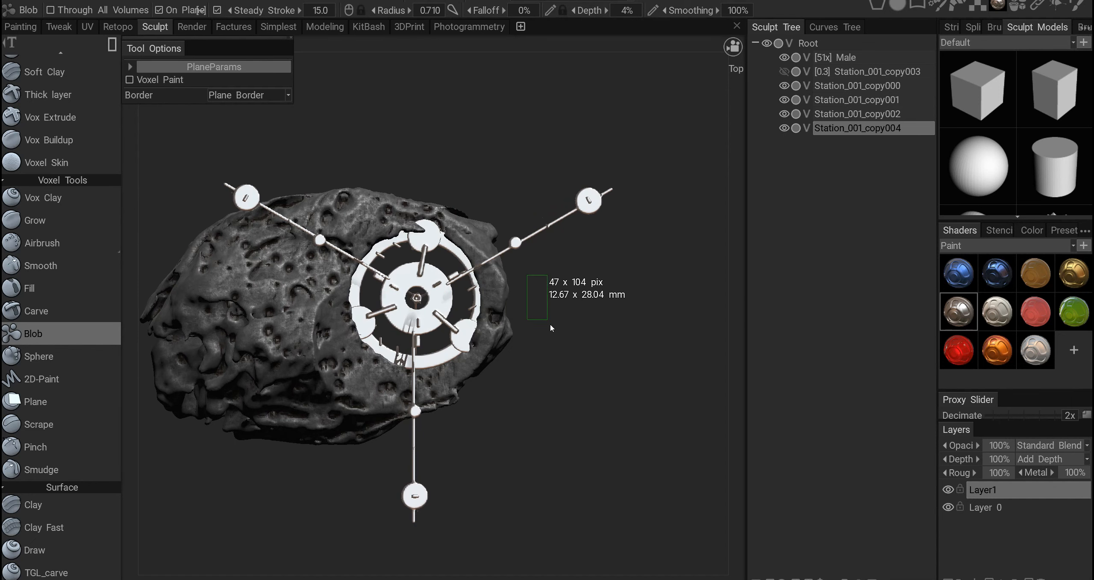
# Draw a rectangular block about 12.7 × 28 mm at the rock's edge beside the ring, with adjoining blocks and thin rods.
pyautogui.keyDown('alt'); pyautogui.moveTo(369, 315); pyautogui.dragTo(352, 320, button='middle'); pyautogui.keyUp('alt')
pyautogui.moveTo(518, 317); pyautogui.dragTo(463, 345)
pyautogui.keyDown('alt'); pyautogui.moveTo(463, 345); pyautogui.dragTo(566, 435, button='middle'); pyautogui.keyUp('alt')
pyautogui.keyDown('alt'); pyautogui.moveTo(566, 428); pyautogui.dragTo(553, 291); pyautogui.keyUp('alt')
pyautogui.scroll(2, 553, 283)
pyautogui.moveTo(553, 282); pyautogui.dragTo(555, 378)
pyautogui.scroll(-2, 523, 329)
pyautogui.keyDown('alt'); pyautogui.moveTo(523, 330); pyautogui.dragTo(477, 343); pyautogui.keyUp('alt')
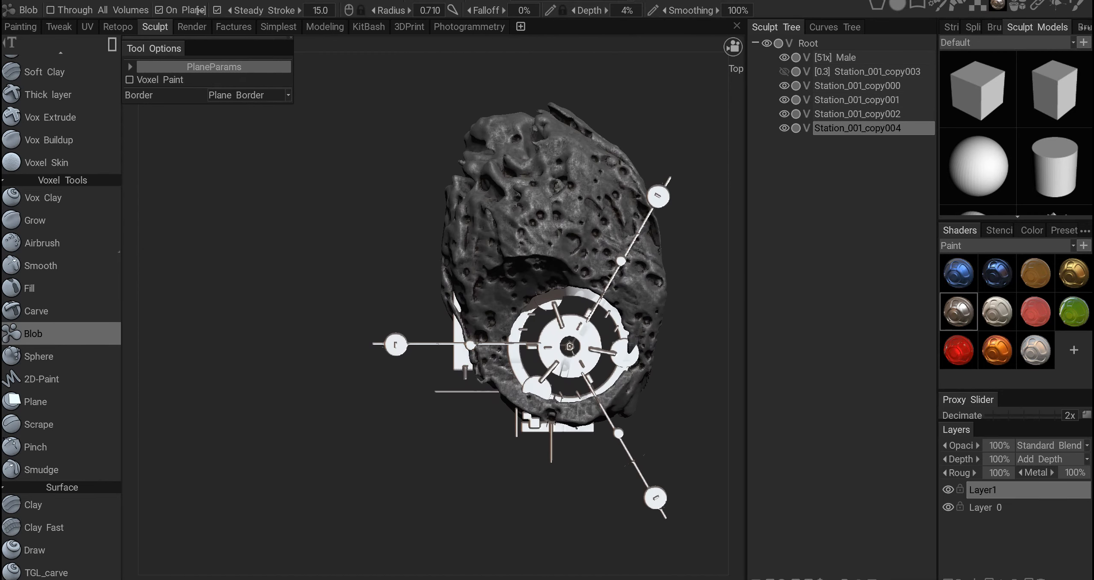
# Add a small cluster of rectangular blocks on the rock's surface beside one radial beam.
pyautogui.moveTo(631, 241); pyautogui.dragTo(644, 252)
pyautogui.moveTo(633, 244)
pyautogui.keyDown('alt'); pyautogui.keyDown('shift'); pyautogui.mouseDown()
pyautogui.moveTo(616, 239)
pyautogui.moveTo(635, 250)
pyautogui.mouseUp(); pyautogui.keyUp('shift'); pyautogui.keyUp('alt')
pyautogui.keyDown('alt'); pyautogui.moveTo(635, 249); pyautogui.dragTo(611, 257); pyautogui.keyUp('alt')
pyautogui.moveTo(601, 252); pyautogui.dragTo(617, 257)
pyautogui.keyDown('alt'); pyautogui.moveTo(617, 257); pyautogui.dragTo(505, 188); pyautogui.keyUp('alt')
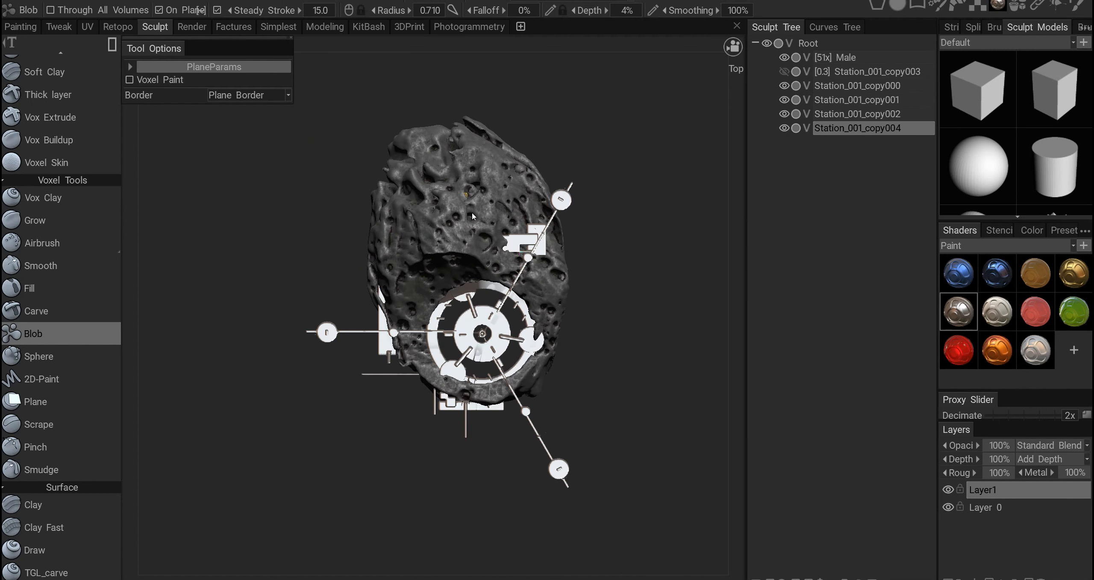
# Add a cluster of flat blocks and thin bars at the rock's far end, opposite the ring.
pyautogui.keyDown('alt'); pyautogui.moveTo(462, 142); pyautogui.dragTo(500, 213, button='middle'); pyautogui.keyUp('alt')
pyautogui.moveTo(483, 213); pyautogui.dragTo(556, 217)
pyautogui.moveTo(472, 188); pyautogui.dragTo(513, 234)
pyautogui.keyDown('alt'); pyautogui.keyDown('shift'); pyautogui.moveTo(513, 234); pyautogui.dragTo(601, 291); pyautogui.keyUp('shift'); pyautogui.keyUp('alt')
pyautogui.moveTo(474, 229); pyautogui.dragTo(483, 248)
pyautogui.keyDown('alt'); pyautogui.moveTo(483, 249); pyautogui.dragTo(543, 205); pyautogui.keyUp('alt')
pyautogui.keyDown('alt'); pyautogui.moveTo(475, 270); pyautogui.dragTo(506, 225, button='right'); pyautogui.keyUp('alt')
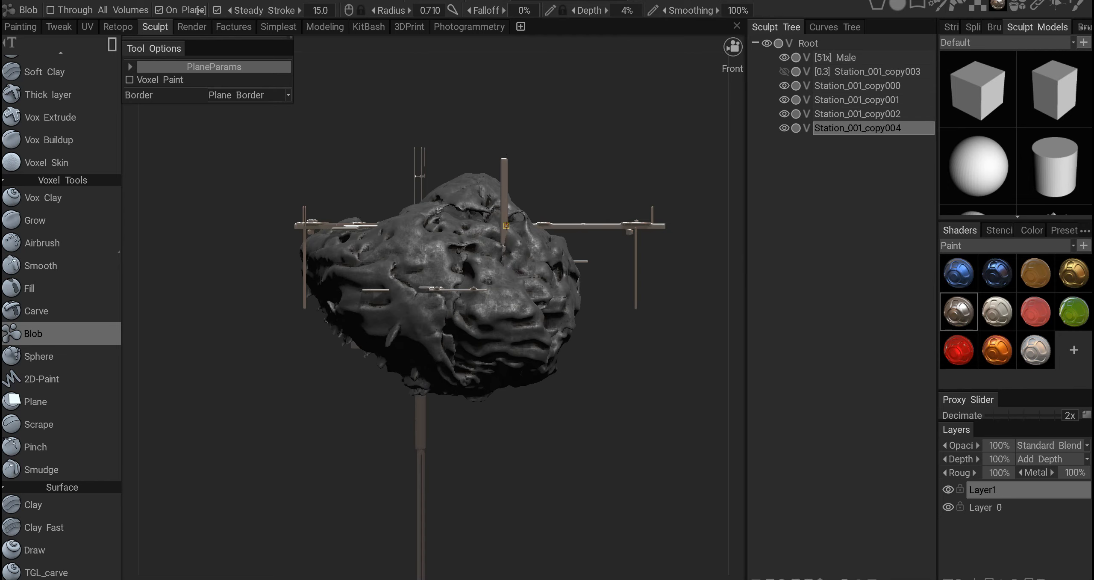
# Add more flat rectangular platforms along the long sides of the rock in the top view.
pyautogui.keyDown('alt'); pyautogui.moveTo(476, 244); pyautogui.dragTo(491, 299); pyautogui.keyUp('alt')
pyautogui.moveTo(465, 230); pyautogui.dragTo(483, 210)
pyautogui.keyDown('alt'); pyautogui.moveTo(483, 210); pyautogui.dragTo(498, 201, button='right'); pyautogui.keyUp('alt')
pyautogui.keyDown('alt'); pyautogui.keyDown('shift'); pyautogui.moveTo(498, 209); pyautogui.dragTo(660, 250); pyautogui.keyUp('shift'); pyautogui.keyUp('alt')
pyautogui.keyDown('alt'); pyautogui.moveTo(599, 273); pyautogui.dragTo(557, 361); pyautogui.keyUp('alt')
pyautogui.keyDown('alt'); pyautogui.moveTo(557, 362); pyautogui.dragTo(569, 370, button='middle'); pyautogui.keyUp('alt')
pyautogui.moveTo(461, 289); pyautogui.dragTo(525, 396)
pyautogui.keyDown('alt'); pyautogui.moveTo(525, 396); pyautogui.dragTo(534, 403, button='right'); pyautogui.keyUp('alt')
pyautogui.moveTo(506, 372); pyautogui.dragTo(496, 394)
pyautogui.keyDown('alt'); pyautogui.moveTo(497, 394); pyautogui.dragTo(596, 453); pyautogui.keyUp('alt')
pyautogui.keyDown('alt'); pyautogui.moveTo(492, 334); pyautogui.dragTo(513, 342, button='right'); pyautogui.keyUp('alt')
# Extend the far-end block cluster with thin bars and a long rod pointing away from the rock.
pyautogui.moveTo(488, 343); pyautogui.dragTo(626, 346)
pyautogui.keyDown('alt'); pyautogui.moveTo(625, 347); pyautogui.dragTo(607, 325); pyautogui.keyUp('alt')
pyautogui.moveTo(599, 316); pyautogui.dragTo(604, 341)
pyautogui.moveTo(622, 318); pyautogui.dragTo(627, 346)
pyautogui.keyDown('alt'); pyautogui.moveTo(641, 341); pyautogui.dragTo(598, 334); pyautogui.keyUp('alt')
pyautogui.keyDown('alt'); pyautogui.moveTo(599, 239); pyautogui.dragTo(585, 217, button='right'); pyautogui.keyUp('alt')
pyautogui.keyDown('alt'); pyautogui.moveTo(585, 216); pyautogui.dragTo(483, 308, button='middle'); pyautogui.keyUp('alt')
# Draw a thin rod about 81 mm long outward from the rock's ring-side edge and link it to the nearby radial beam.
pyautogui.moveTo(512, 283); pyautogui.dragTo(616, 285)
pyautogui.keyDown('alt'); pyautogui.moveTo(295, 305); pyautogui.dragTo(466, 313, button='middle'); pyautogui.keyUp('alt')
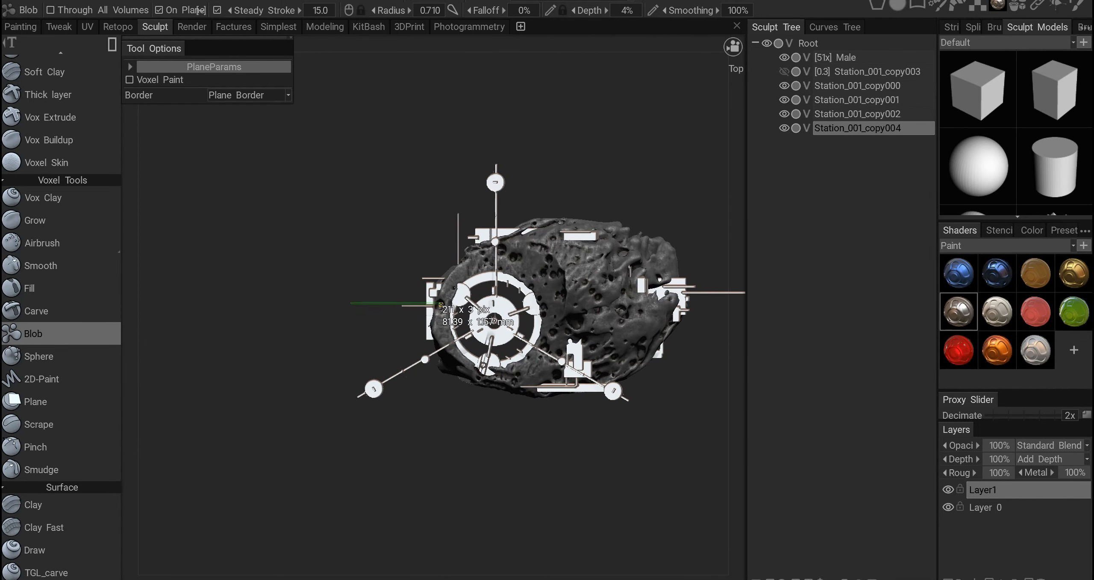
pyautogui.moveTo(395, 376); pyautogui.dragTo(396, 377)
# Examine the station and asteroid from several angles without the interface.
pyautogui.moveTo(398, 377)
pyautogui.keyDown('alt'); pyautogui.mouseDown()
pyautogui.moveTo(480, 341)
pyautogui.moveTo(408, 400)
pyautogui.moveTo(386, 440)
pyautogui.moveTo(379, 373)
pyautogui.moveTo(402, 393)
pyautogui.mouseUp(); pyautogui.keyUp('alt')
pyautogui.keyDown('alt'); pyautogui.moveTo(402, 393); pyautogui.dragTo(415, 362, button='right'); pyautogui.keyUp('alt')
pyautogui.keyDown('alt'); pyautogui.moveTo(427, 378); pyautogui.dragTo(488, 316); pyautogui.keyUp('alt')
pyautogui.press('Tab')
pyautogui.keyDown('alt'); pyautogui.moveTo(487, 316); pyautogui.dragTo(496, 295, button='right'); pyautogui.keyUp('alt')
pyautogui.keyDown('alt'); pyautogui.moveTo(496, 295); pyautogui.dragTo(515, 348); pyautogui.keyUp('alt')
pyautogui.keyDown('alt'); pyautogui.moveTo(514, 348); pyautogui.dragTo(533, 377, button='right'); pyautogui.keyUp('alt')
pyautogui.press('Tab')
# Make Station_001_copy000 the active volume and set Vox Hide to a freehand lasso in the top view.
pyautogui.click(43, 333)
pyautogui.press('e')
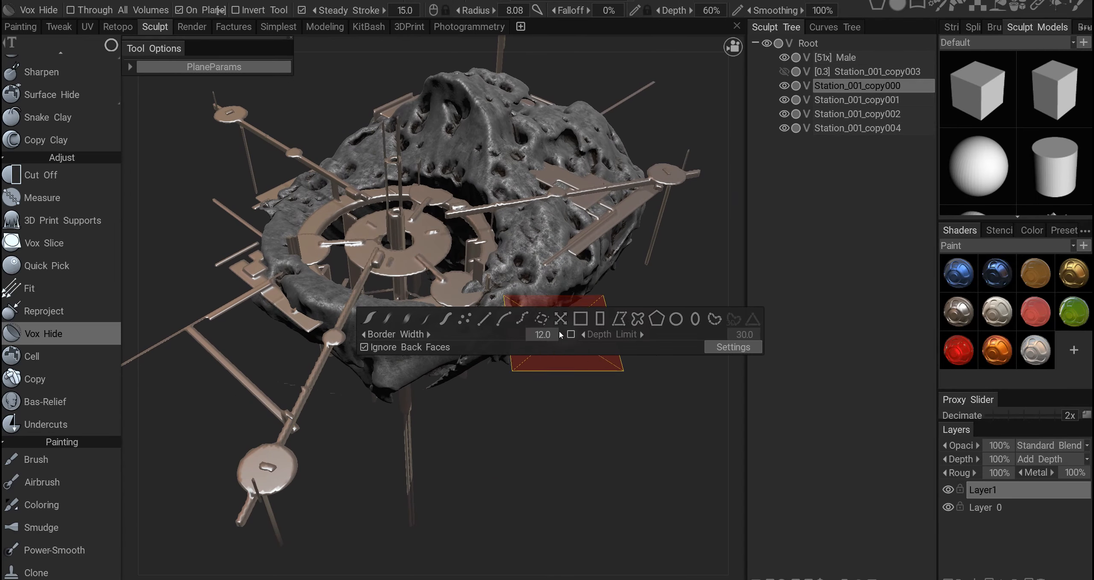
pyautogui.keyDown('alt'); pyautogui.moveTo(431, 404); pyautogui.dragTo(441, 357); pyautogui.keyUp('alt')
pyautogui.keyDown('alt'); pyautogui.moveTo(441, 357); pyautogui.dragTo(463, 370, button='right'); pyautogui.keyUp('alt')
pyautogui.keyDown('alt'); pyautogui.moveTo(463, 371); pyautogui.dragTo(387, 407); pyautogui.keyUp('alt')
pyautogui.keyDown('alt'); pyautogui.moveTo(461, 411); pyautogui.dragTo(487, 423); pyautogui.keyUp('alt')
pyautogui.keyDown('alt'); pyautogui.moveTo(487, 423); pyautogui.dragTo(514, 431, button='right'); pyautogui.keyUp('alt')
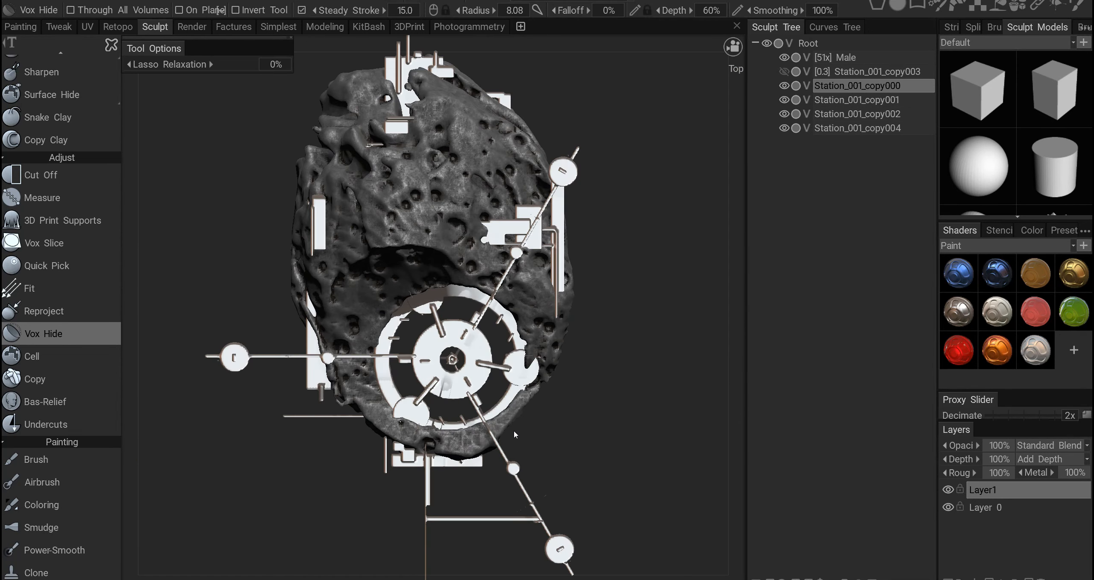
# Return to the Station_001_copy004 volume with Blob and add a large rectangular block on the rock's side against the ring.
pyautogui.keyDown('alt'); pyautogui.moveTo(543, 390); pyautogui.dragTo(492, 479); pyautogui.keyUp('alt')
pyautogui.keyDown('alt'); pyautogui.moveTo(492, 479); pyautogui.dragTo(461, 402, button='middle'); pyautogui.keyUp('alt')
pyautogui.keyDown('alt'); pyautogui.moveTo(462, 402); pyautogui.dragTo(483, 363); pyautogui.keyUp('alt')
pyautogui.keyDown('alt'); pyautogui.moveTo(483, 364); pyautogui.dragTo(458, 340, button='right'); pyautogui.keyUp('alt')
pyautogui.keyDown('alt'); pyautogui.moveTo(459, 341); pyautogui.dragTo(521, 410); pyautogui.keyUp('alt')
pyautogui.press('h')
pyautogui.press('b')
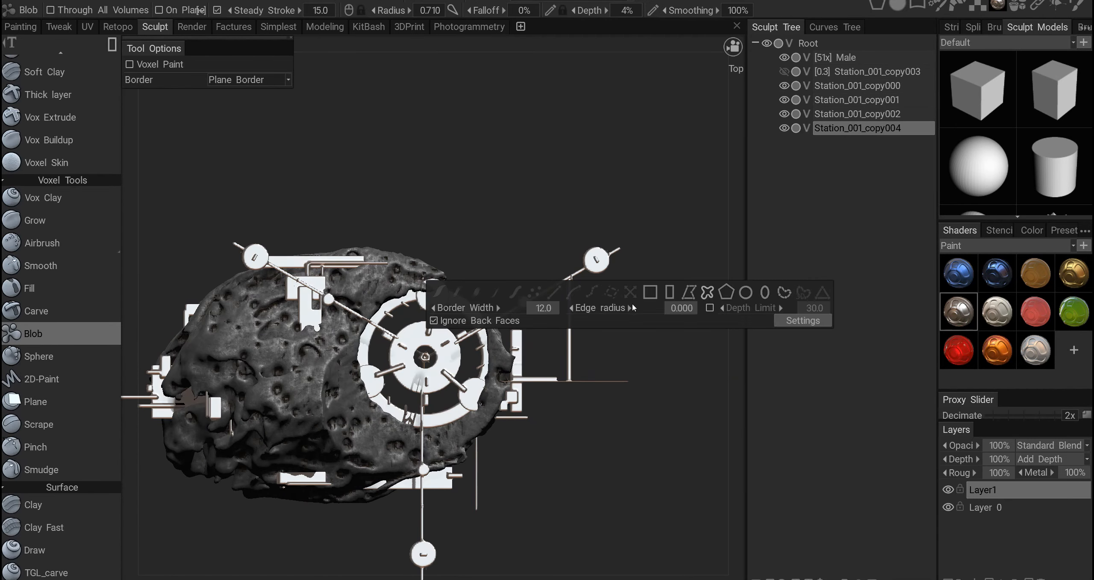
pyautogui.keyDown('alt'); pyautogui.moveTo(483, 302); pyautogui.dragTo(506, 305); pyautogui.keyUp('alt')
pyautogui.keyDown('alt'); pyautogui.moveTo(454, 353); pyautogui.dragTo(408, 378); pyautogui.keyUp('alt')
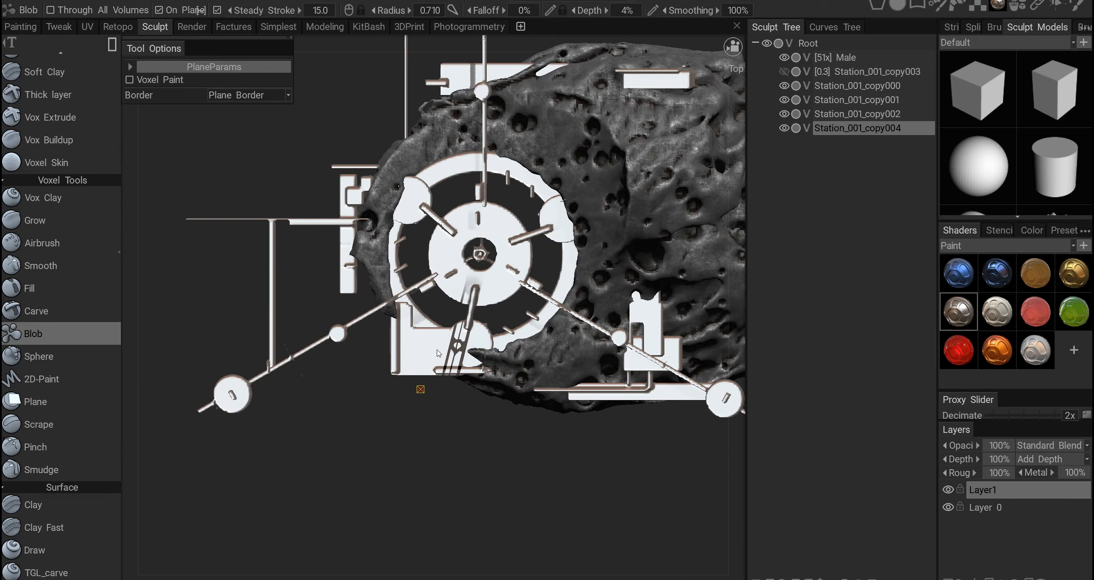
# Trim the large block beside the ring with Vox Hide, undoing the first cut.
pyautogui.keyDown('alt'); pyautogui.moveTo(408, 379); pyautogui.dragTo(463, 354, button='right'); pyautogui.keyUp('alt')
pyautogui.keyDown('alt'); pyautogui.moveTo(245, 391); pyautogui.dragTo(253, 366, button='middle'); pyautogui.keyUp('alt')
pyautogui.moveTo(402, 310); pyautogui.dragTo(402, 310)
pyautogui.moveTo(410, 325)
pyautogui.keyDown('alt'); pyautogui.mouseDown()
pyautogui.moveTo(496, 372)
pyautogui.moveTo(526, 270)
pyautogui.mouseUp(); pyautogui.keyUp('alt')
pyautogui.press('v')
pyautogui.press('e')
pyautogui.keyDown('alt'); pyautogui.moveTo(421, 334); pyautogui.dragTo(421, 342, button='right'); pyautogui.keyUp('alt')
pyautogui.hotkey('ctrl', 'z')
pyautogui.moveTo(411, 256)
pyautogui.mouseDown()
pyautogui.moveTo(428, 272)
pyautogui.moveTo(408, 361)
pyautogui.moveTo(453, 300)
pyautogui.mouseUp()
pyautogui.click(419, 279)
pyautogui.keyDown('alt'); pyautogui.moveTo(453, 299); pyautogui.dragTo(496, 308, button='right'); pyautogui.keyUp('alt')
pyautogui.click(499, 311)
# Switch to the Render room and view the station and asteroid in the real-time render.
pyautogui.keyDown('alt'); pyautogui.moveTo(493, 303); pyautogui.dragTo(519, 304); pyautogui.keyUp('alt')
pyautogui.keyDown('alt'); pyautogui.moveTo(519, 304); pyautogui.dragTo(445, 318, button='right'); pyautogui.keyUp('alt')
pyautogui.moveTo(445, 319)
pyautogui.keyDown('alt'); pyautogui.mouseDown()
pyautogui.moveTo(440, 292)
pyautogui.moveTo(452, 280)
pyautogui.moveTo(468, 341)
pyautogui.moveTo(469, 323)
pyautogui.moveTo(465, 360)
pyautogui.moveTo(448, 337)
pyautogui.mouseUp(); pyautogui.keyUp('alt')
pyautogui.click(192, 27)
pyautogui.keyDown('alt'); pyautogui.moveTo(431, 226); pyautogui.dragTo(576, 260); pyautogui.keyUp('alt')
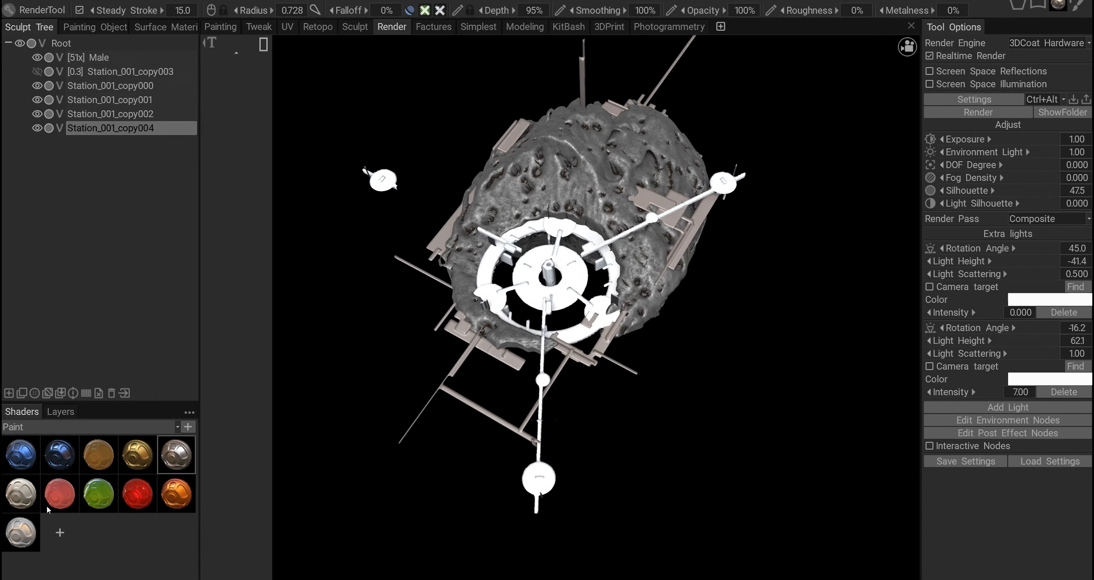
# Apply the light grey Paint shader to the station volumes and return to the Sculpt room.
pyautogui.click(29, 528)
pyautogui.keyDown('alt'); pyautogui.moveTo(309, 445); pyautogui.dragTo(286, 346); pyautogui.keyUp('alt')
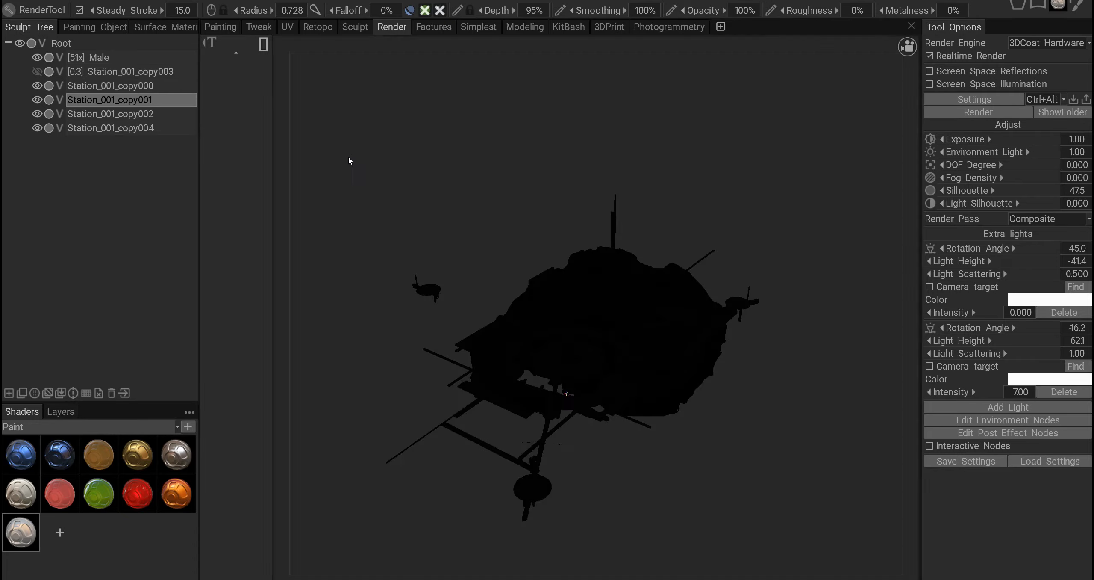
pyautogui.click(354, 27)
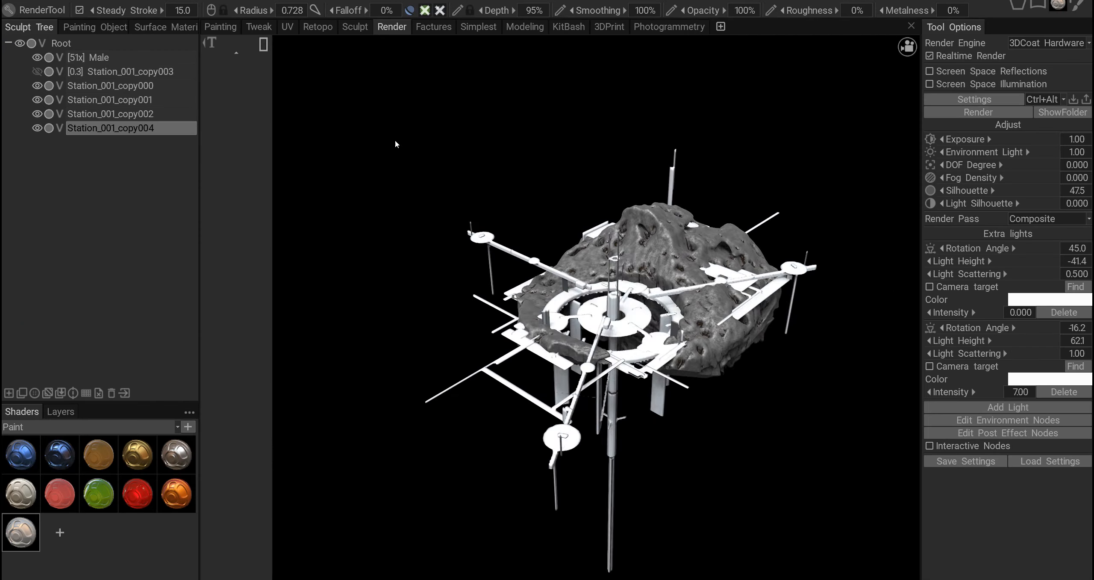
# Thin the outer part of the long rod at the rock's far end with a Vox Hide rectangle about 55 × 73 mm.
pyautogui.keyDown('alt'); pyautogui.moveTo(395, 140); pyautogui.dragTo(677, 318); pyautogui.keyUp('alt')
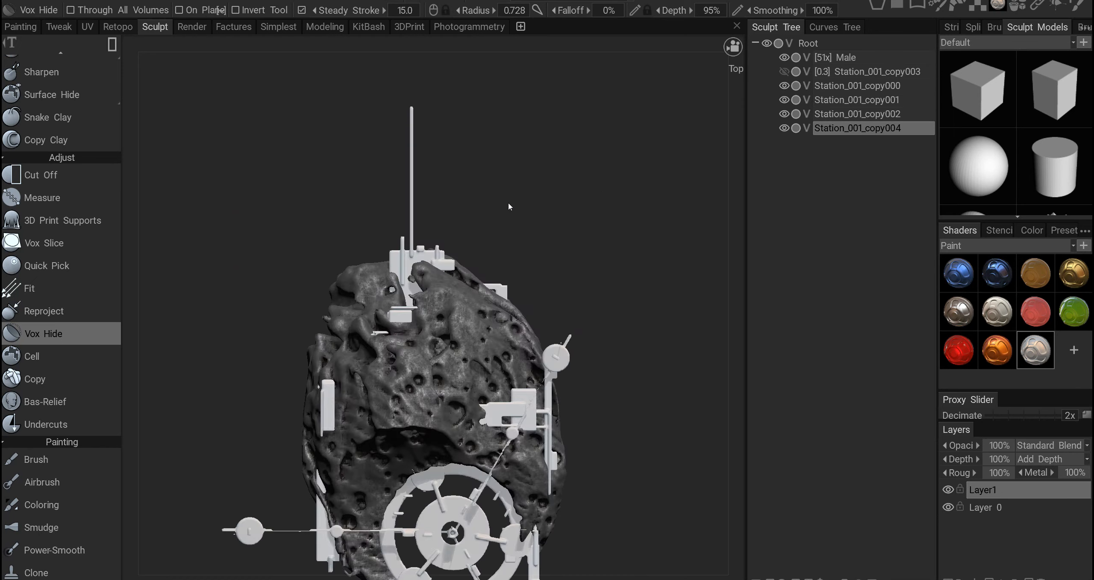
pyautogui.moveTo(501, 208); pyautogui.dragTo(411, 94)
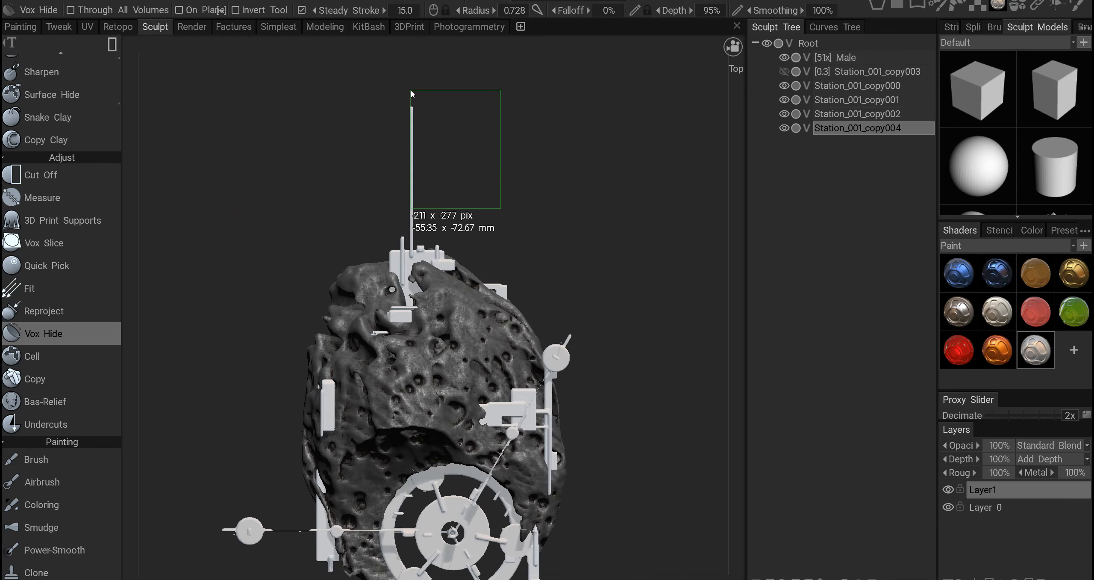
pyautogui.moveTo(410, 91); pyautogui.dragTo(410, 90)
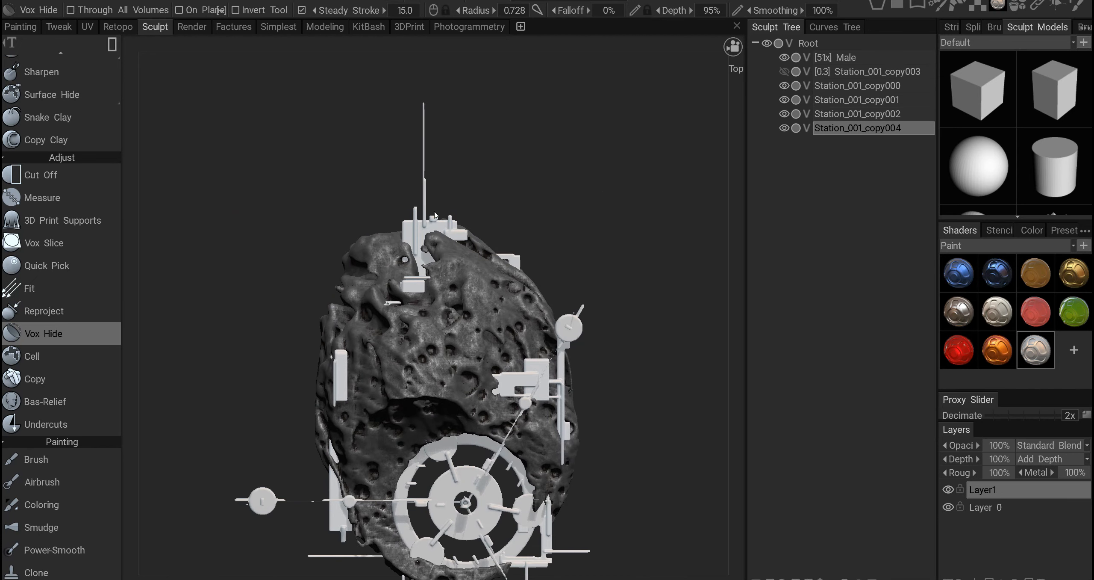
# Inspect the whole station and asteroid in the real-time render and return to the Sculpt room.
pyautogui.keyDown('alt'); pyautogui.moveTo(435, 215); pyautogui.dragTo(463, 226); pyautogui.keyUp('alt')
pyautogui.scroll(3, 463, 226)
pyautogui.press('Tab')
pyautogui.scroll(-5, 463, 226)
pyautogui.moveTo(549, 256)
pyautogui.keyDown('alt'); pyautogui.mouseDown()
pyautogui.moveTo(534, 299)
pyautogui.moveTo(504, 291)
pyautogui.mouseUp(); pyautogui.keyUp('alt')
pyautogui.click(192, 27)
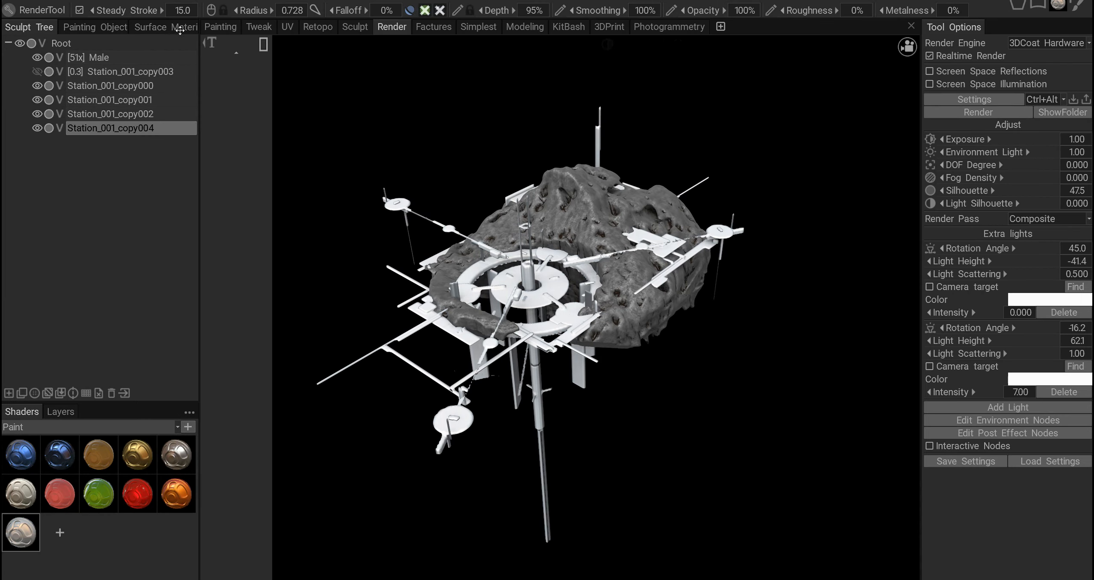
pyautogui.click(355, 27)
# Thin the horizontal connecting beam beyond the asteroid's ring end into a fine rod with Vox Hide.
pyautogui.moveTo(470, 376)
pyautogui.keyDown('alt'); pyautogui.mouseDown()
pyautogui.moveTo(509, 418)
pyautogui.moveTo(470, 402)
pyautogui.mouseUp(); pyautogui.keyUp('alt')
pyautogui.scroll(4, 471, 402)
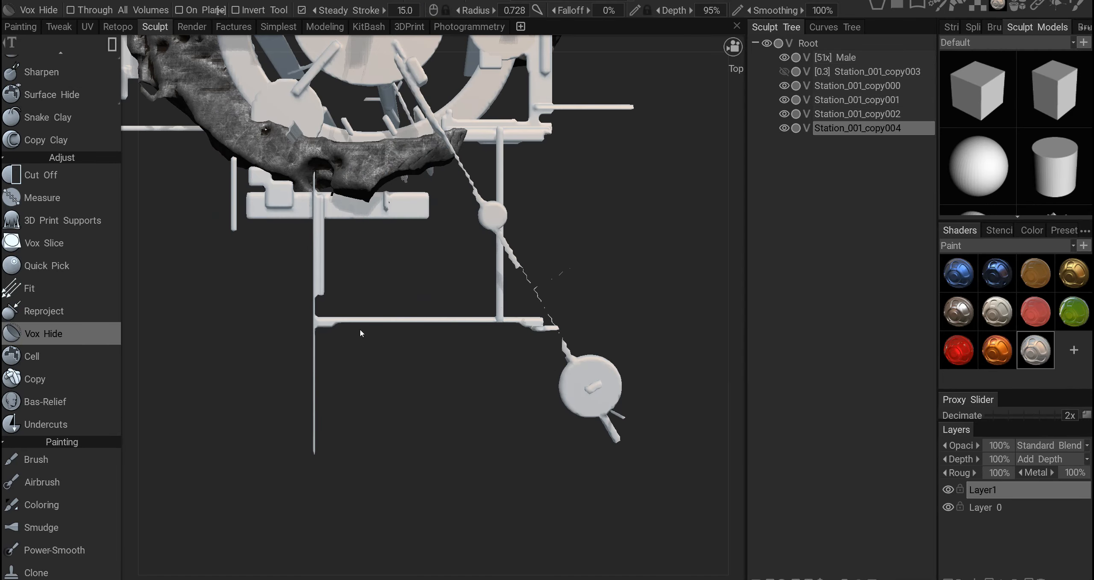
pyautogui.moveTo(329, 351); pyautogui.dragTo(446, 330)
pyautogui.moveTo(318, 322); pyautogui.dragTo(316, 321)
pyautogui.scroll(-4, 384, 325)
pyautogui.keyDown('alt'); pyautogui.moveTo(385, 368); pyautogui.dragTo(427, 367); pyautogui.keyUp('alt')
pyautogui.scroll(4, 427, 339)
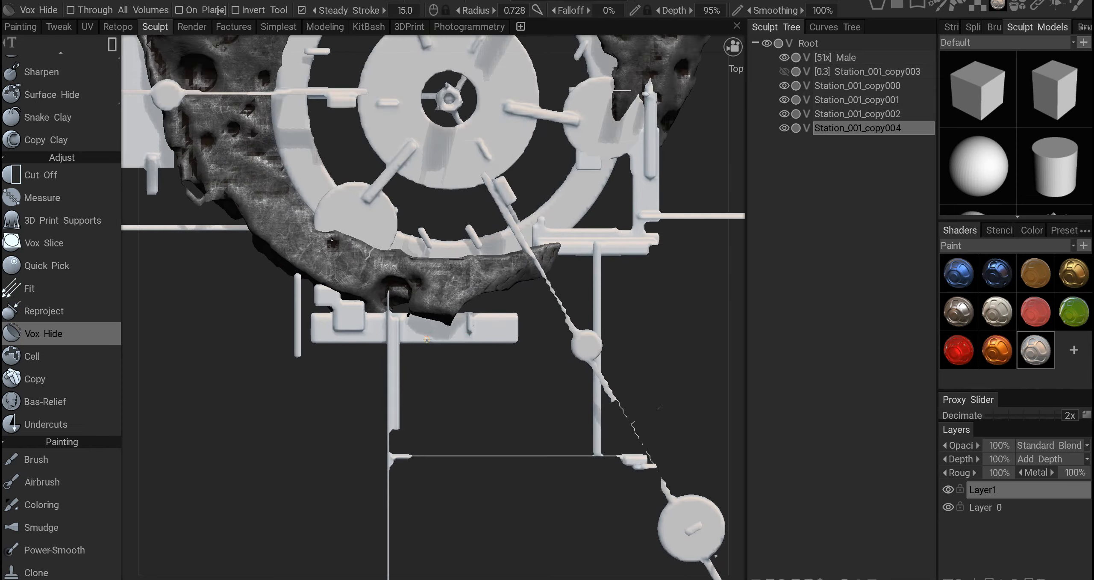
# Trim further station blocks and beams around the asteroid's rim with small Vox Hide cuts from several views.
pyautogui.moveTo(509, 327); pyautogui.dragTo(518, 333)
pyautogui.scroll(-5, 471, 367)
pyautogui.moveTo(432, 466)
pyautogui.keyDown('alt'); pyautogui.mouseDown()
pyautogui.moveTo(455, 410)
pyautogui.moveTo(461, 308)
pyautogui.mouseUp(); pyautogui.keyUp('alt')
pyautogui.moveTo(308, 231)
pyautogui.mouseDown()
pyautogui.moveTo(327, 291)
pyautogui.moveTo(372, 295)
pyautogui.moveTo(342, 282)
pyautogui.mouseUp()
pyautogui.moveTo(321, 231); pyautogui.dragTo(335, 309)
pyautogui.keyDown('alt'); pyautogui.moveTo(590, 299); pyautogui.dragTo(458, 307); pyautogui.keyUp('alt')
pyautogui.moveTo(411, 348); pyautogui.dragTo(430, 369)
pyautogui.moveTo(551, 295)
pyautogui.keyDown('alt'); pyautogui.mouseDown()
pyautogui.moveTo(526, 338)
pyautogui.moveTo(413, 270)
pyautogui.moveTo(424, 253)
pyautogui.mouseUp(); pyautogui.keyUp('alt')
pyautogui.scroll(-1, 428, 282)
pyautogui.moveTo(425, 288); pyautogui.dragTo(427, 289)
pyautogui.moveTo(425, 289)
pyautogui.keyDown('alt'); pyautogui.mouseDown()
pyautogui.moveTo(340, 303)
pyautogui.moveTo(295, 342)
pyautogui.moveTo(342, 317)
pyautogui.moveTo(364, 286)
pyautogui.mouseUp(); pyautogui.keyUp('alt')
# Select the Station_001_copy001 volume and cut narrow notches into the central shaft below the asteroid with Vox Hide.
pyautogui.press('h')
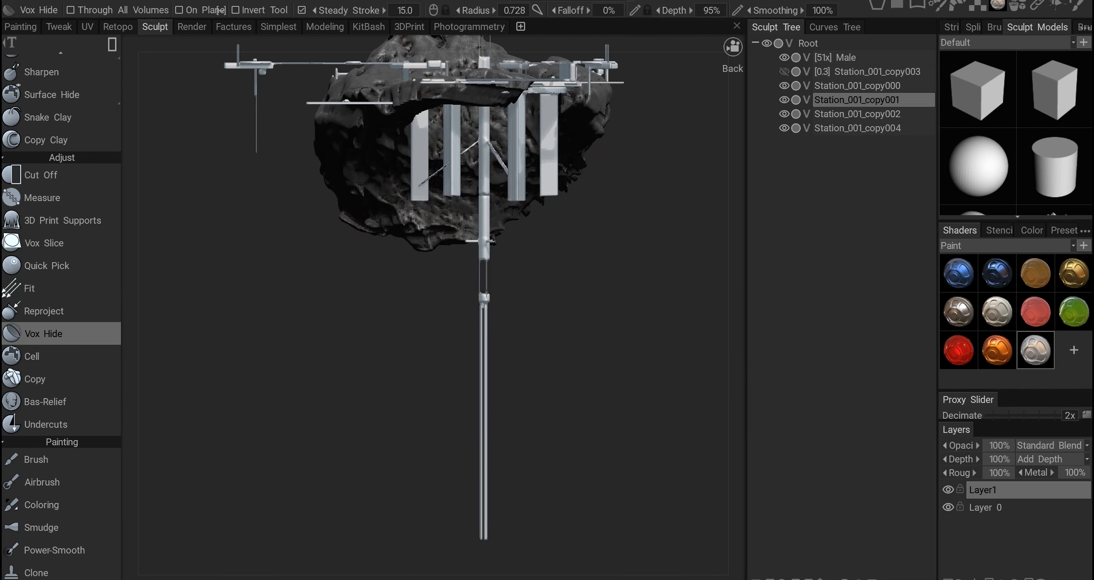
pyautogui.moveTo(486, 271); pyautogui.dragTo(486, 271)
pyautogui.moveTo(487, 271)
pyautogui.keyDown('alt'); pyautogui.mouseDown()
pyautogui.moveTo(496, 313)
pyautogui.moveTo(485, 272)
pyautogui.mouseUp(); pyautogui.keyUp('alt')
pyautogui.moveTo(482, 239); pyautogui.dragTo(484, 269)
pyautogui.moveTo(485, 274)
pyautogui.keyDown('alt'); pyautogui.mouseDown()
pyautogui.moveTo(486, 299)
pyautogui.moveTo(479, 265)
pyautogui.mouseUp(); pyautogui.keyUp('alt')
pyautogui.moveTo(440, 259)
pyautogui.keyDown('alt'); pyautogui.mouseDown()
pyautogui.moveTo(438, 287)
pyautogui.moveTo(453, 252)
pyautogui.mouseUp(); pyautogui.keyUp('alt')
pyautogui.moveTo(473, 234); pyautogui.dragTo(382, 273)
pyautogui.moveTo(489, 242); pyautogui.dragTo(488, 242)
pyautogui.keyDown('alt'); pyautogui.moveTo(488, 242); pyautogui.dragTo(483, 274); pyautogui.keyUp('alt')
pyautogui.keyDown('alt'); pyautogui.moveTo(487, 197); pyautogui.dragTo(427, 333, button='middle'); pyautogui.keyUp('alt')
pyautogui.keyDown('alt'); pyautogui.moveTo(432, 316); pyautogui.dragTo(492, 284); pyautogui.keyUp('alt')
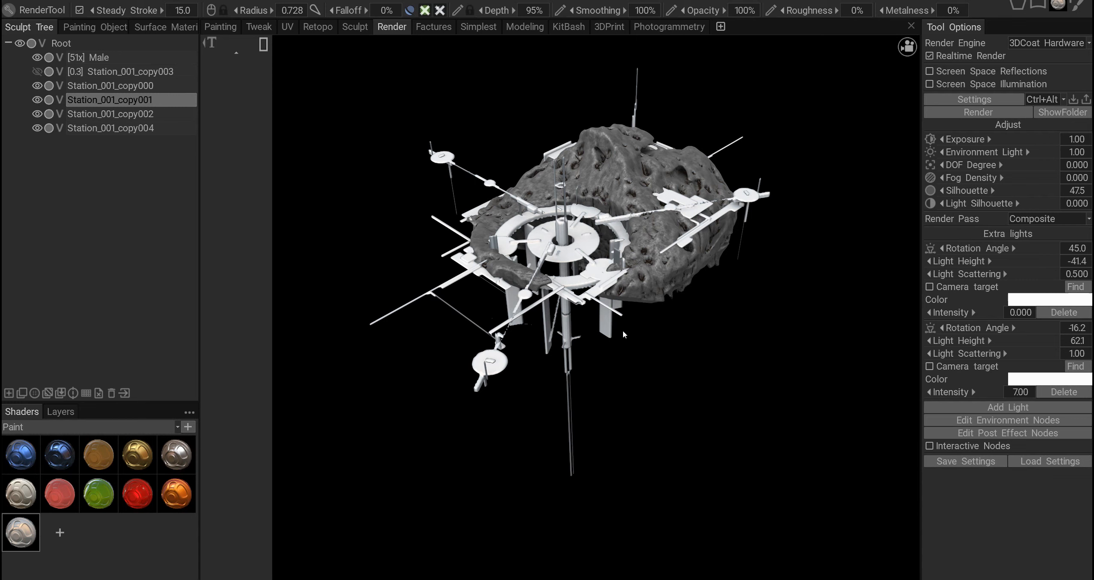
# Try several Paint shaders on the asteroid volume Station_001_copy000 in the Render room.
pyautogui.click(110, 85)
pyautogui.click(21, 493)
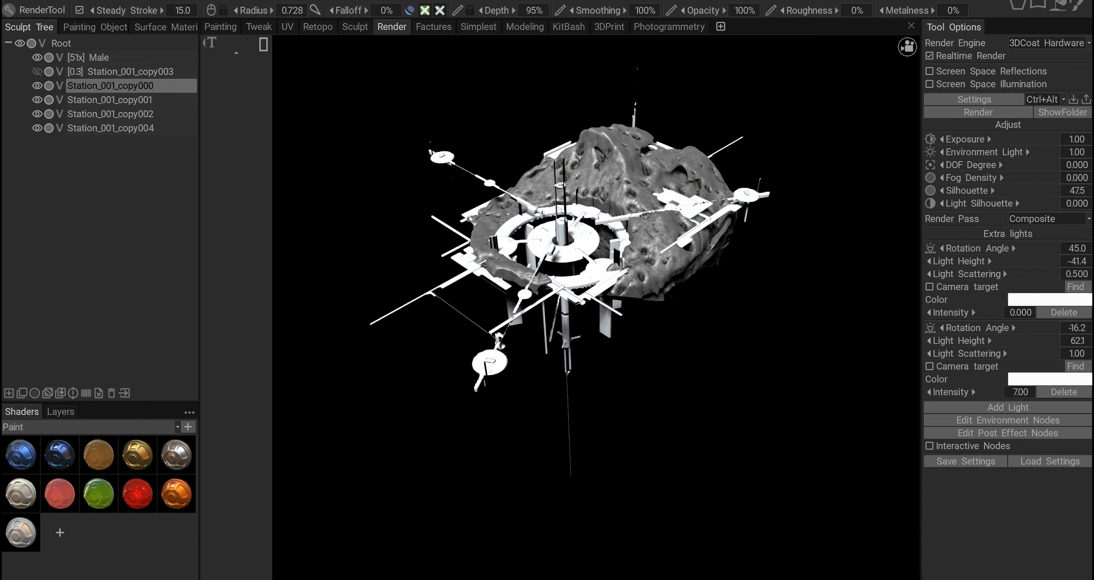
pyautogui.click(59, 493)
pyautogui.click(21, 455)
# Switch to the Default shader set, try several dark shaders on the asteroid volume and apply the plain white one.
pyautogui.click(91, 427)
pyautogui.click(158, 455)
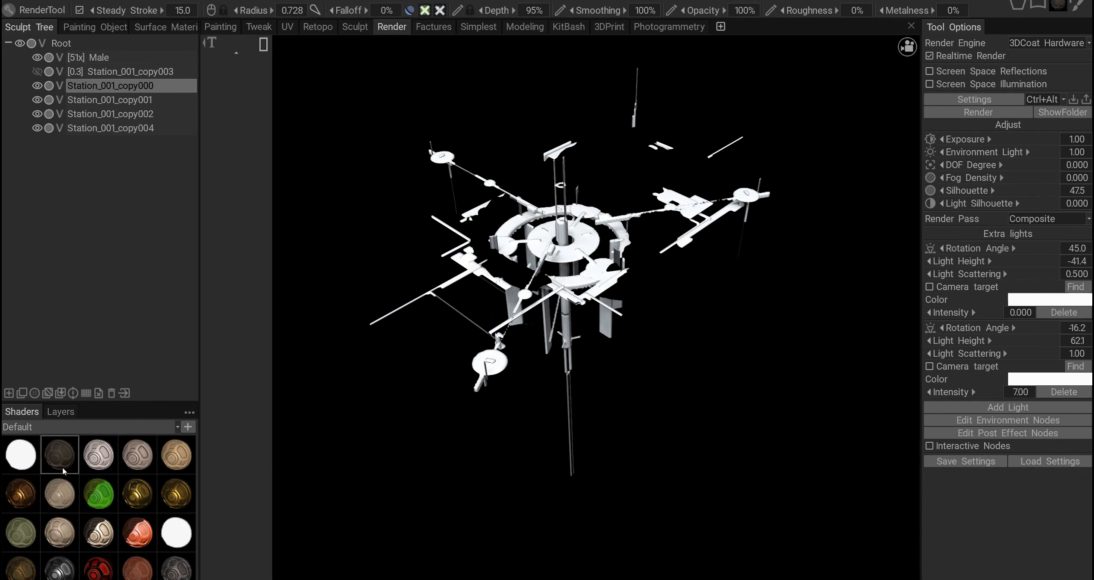
pyautogui.scroll(-1, 62, 470)
pyautogui.click(62, 470)
pyautogui.scroll(-1, 98, 473)
pyautogui.click(98, 473)
pyautogui.scroll(-1, 136, 525)
pyautogui.click(136, 527)
pyautogui.click(27, 525)
pyautogui.scroll(2, 26, 525)
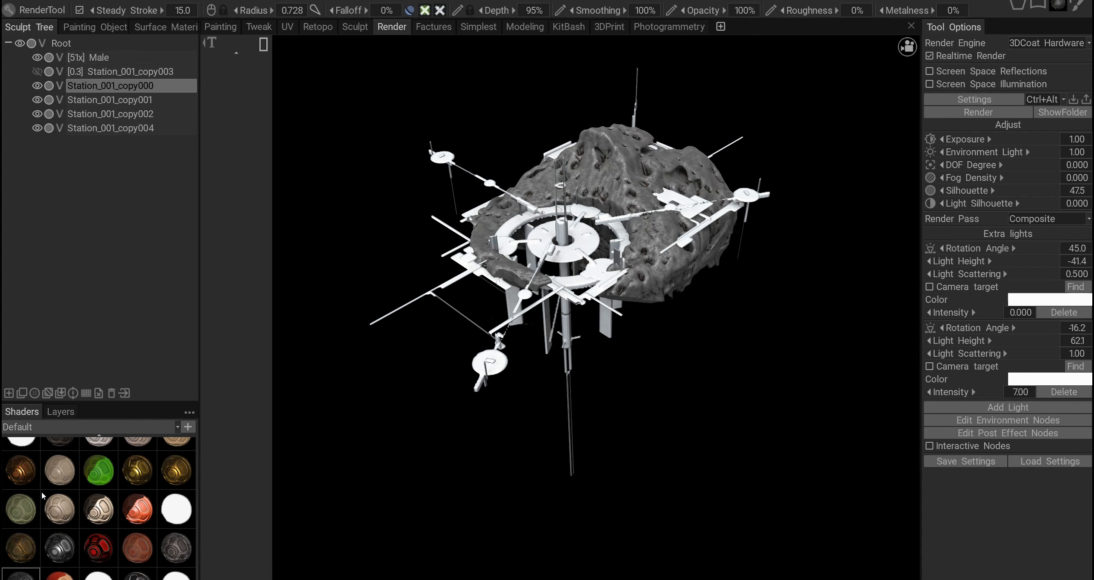
pyautogui.scroll(1, 26, 525)
pyautogui.click(54, 459)
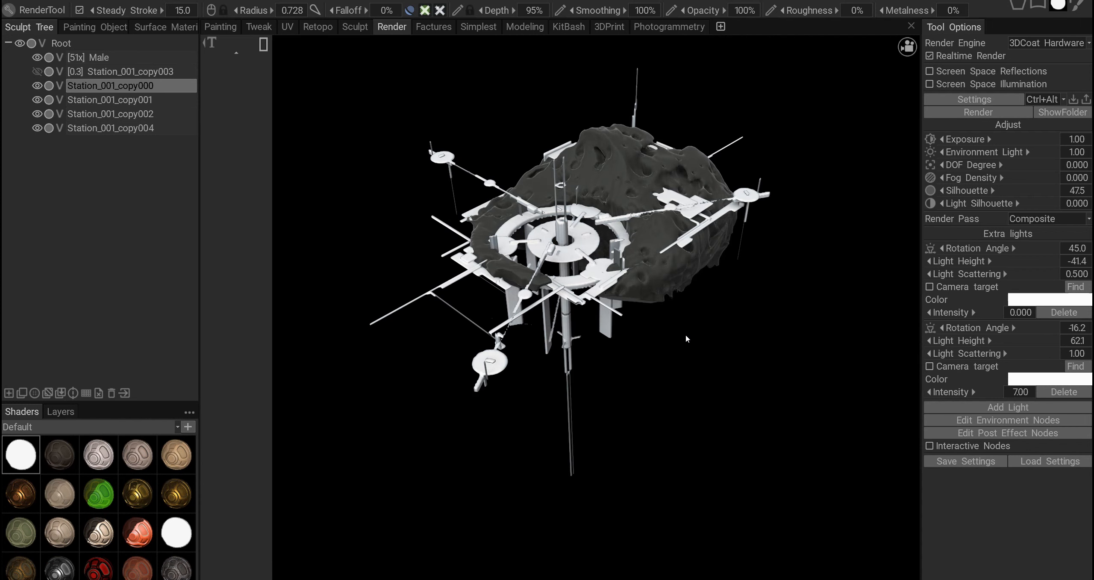
# Try a beige Default shader on Station_001_copy001 and apply the off-white Paint shader to the station volumes instead.
pyautogui.click(111, 100)
pyautogui.scroll(-2, 169, 522)
pyautogui.scroll(1, 24, 520)
pyautogui.click(24, 491)
pyautogui.scroll(1, 112, 483)
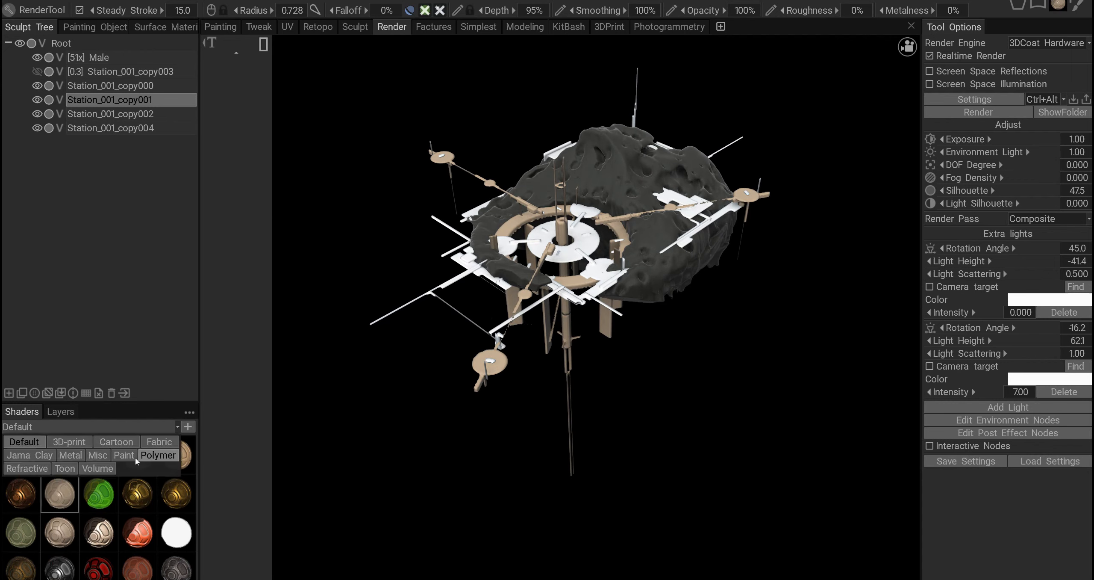
pyautogui.click(133, 455)
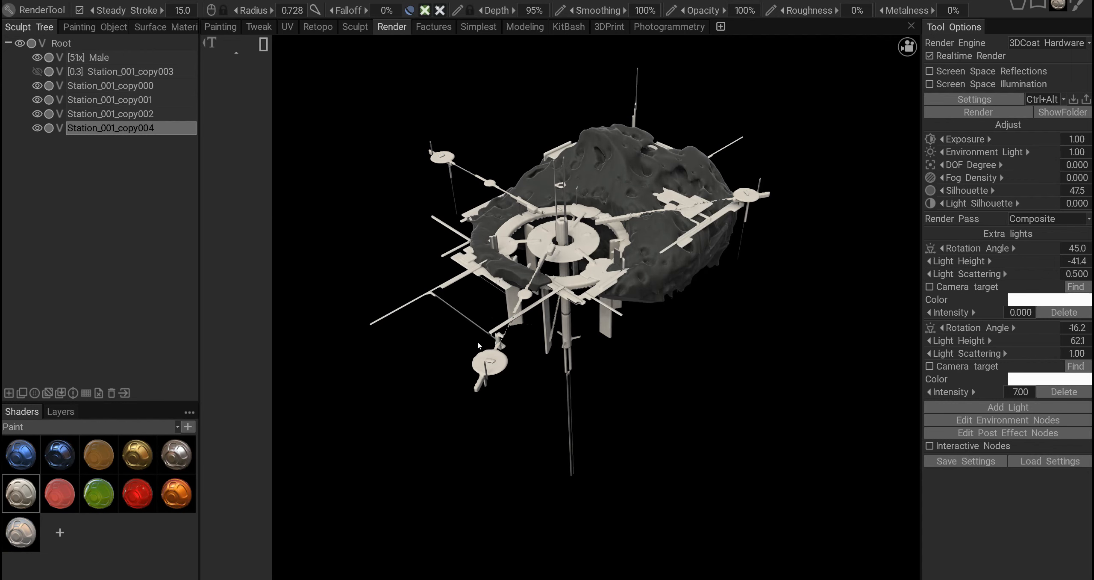
# Set the second extra light to intensity 6, height 73.8, scattering 0.940 and rotation angle 180, and show the render without side panels.
pyautogui.moveTo(299, 302); pyautogui.dragTo(369, 315)
pyautogui.click(1026, 393)
pyautogui.write('3')
pyautogui.press('Return')
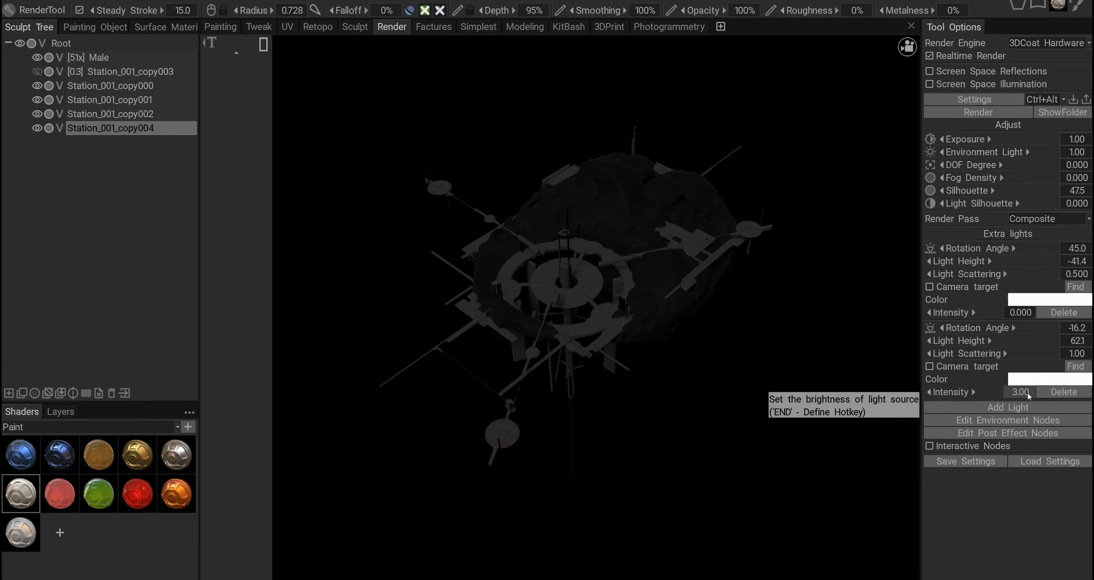
pyautogui.write('6')
pyautogui.press('Return')
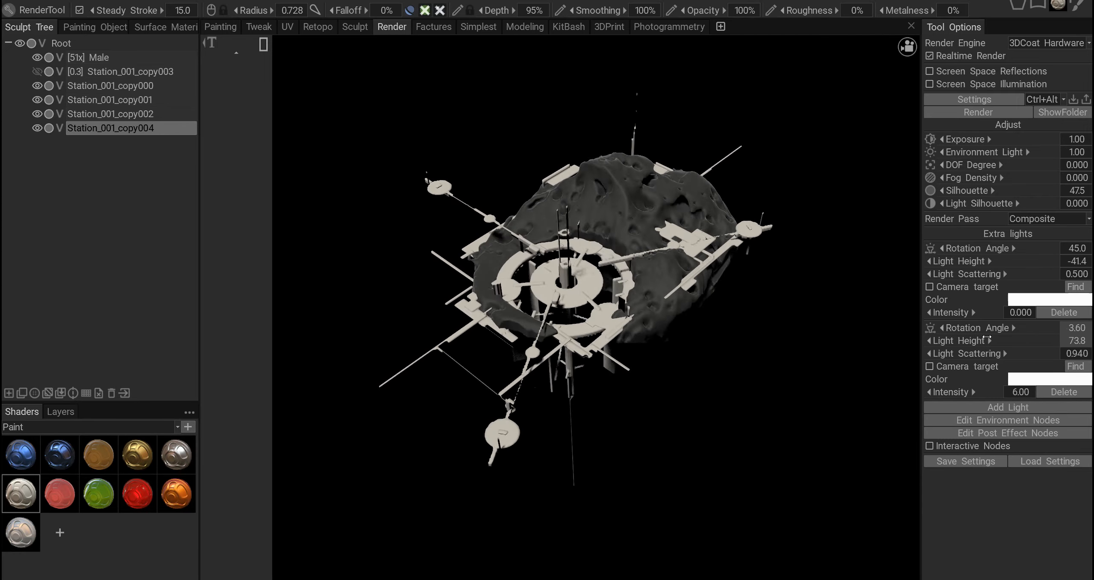
pyautogui.moveTo(763, 391); pyautogui.dragTo(758, 354)
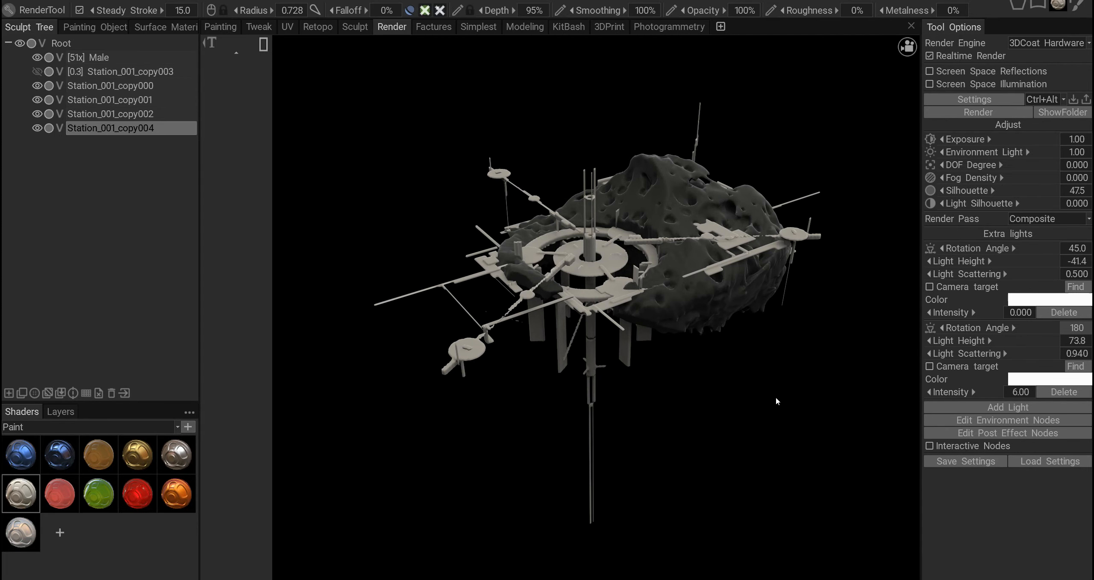
pyautogui.press('Tab')
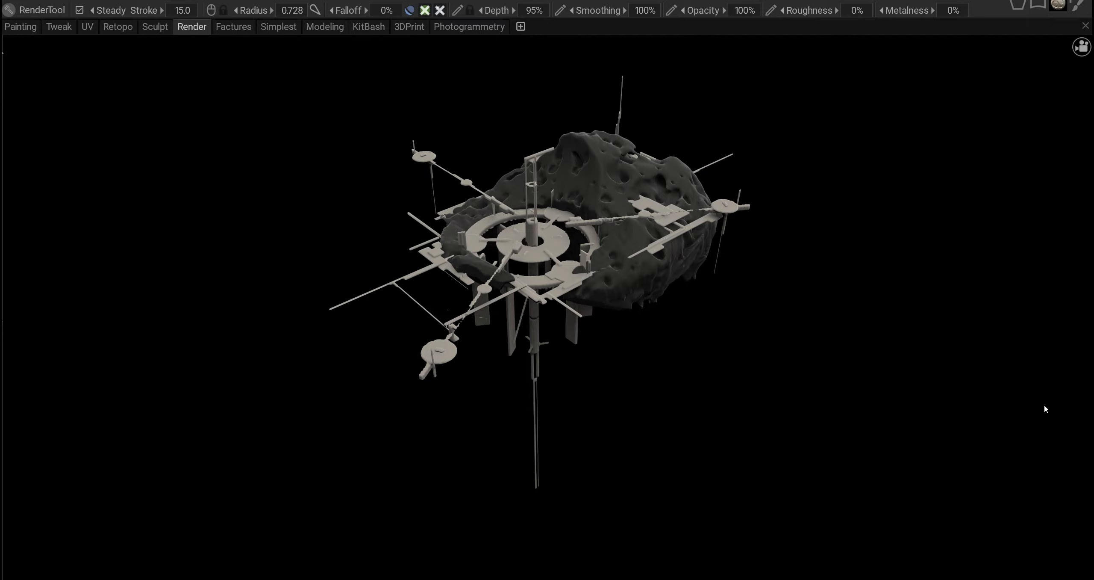